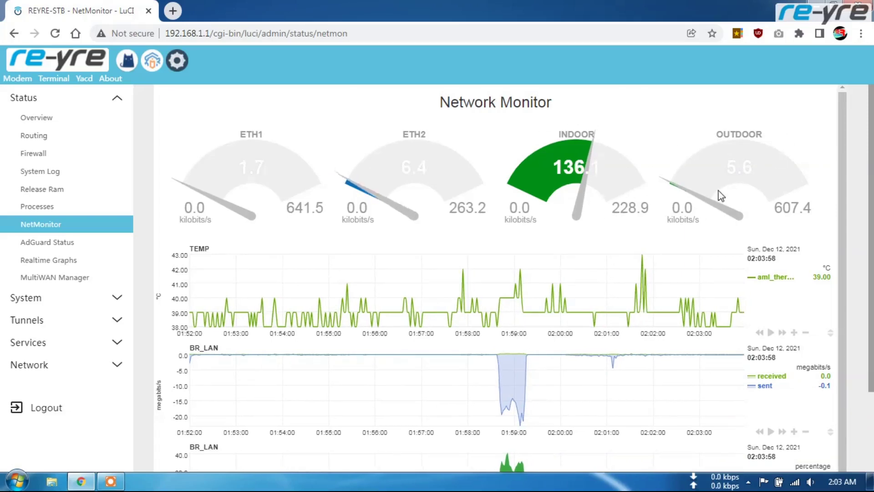
Check the connected wireless network, then switch to Internet Download Manager and resume the 1GB.bin download, keeping the network gauges in view.
click(794, 481)
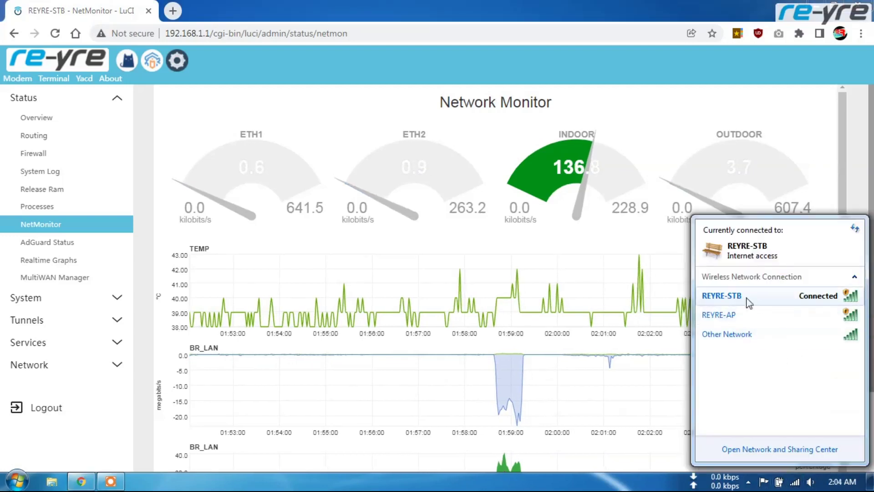
mouse_move(719, 302)
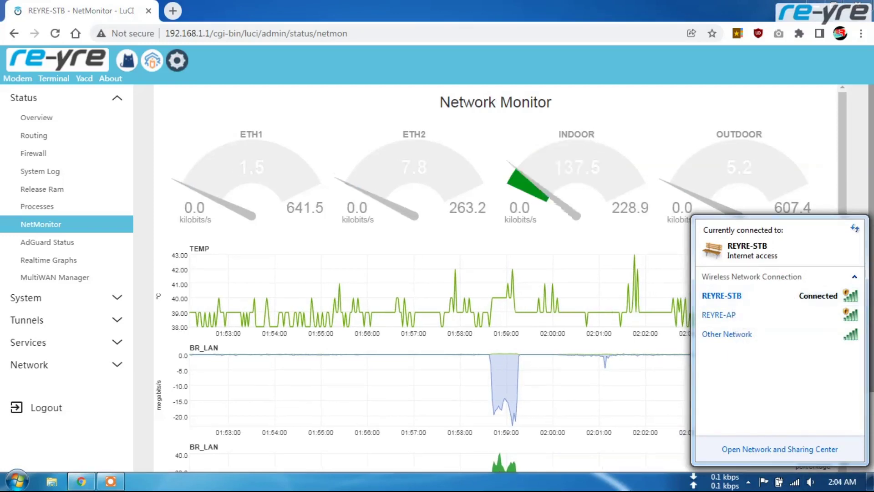
click(748, 481)
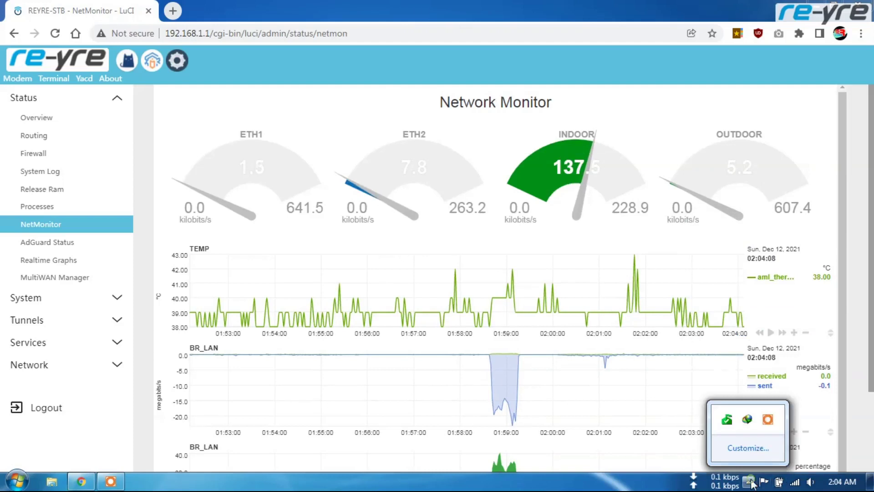
click(746, 419)
drag(533, 98, 344, 165)
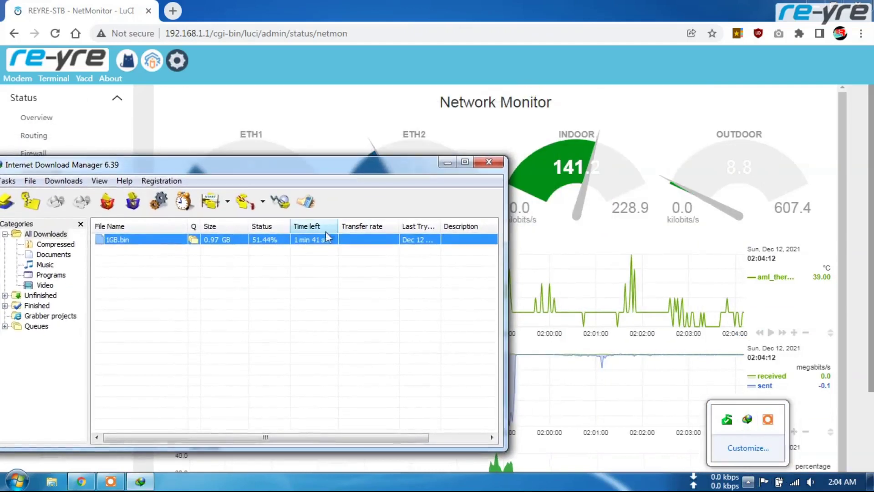
right_click(310, 240)
click(352, 335)
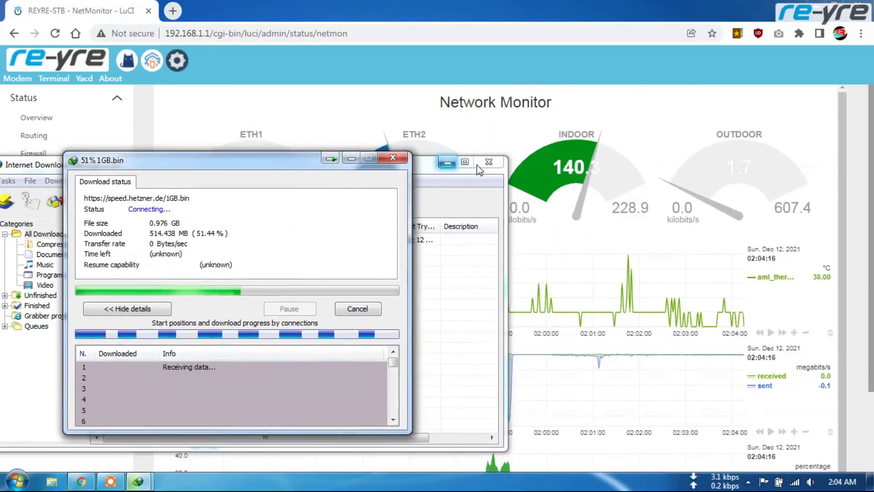
drag(271, 173, 309, 226)
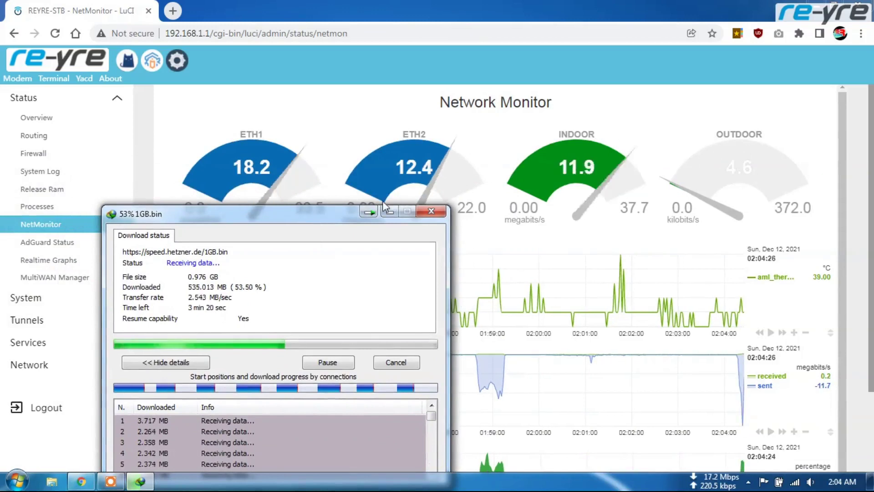
Pause the 1GB.bin download, connect to the REYRE-AP wireless network and run the download over it for a short while.
click(323, 362)
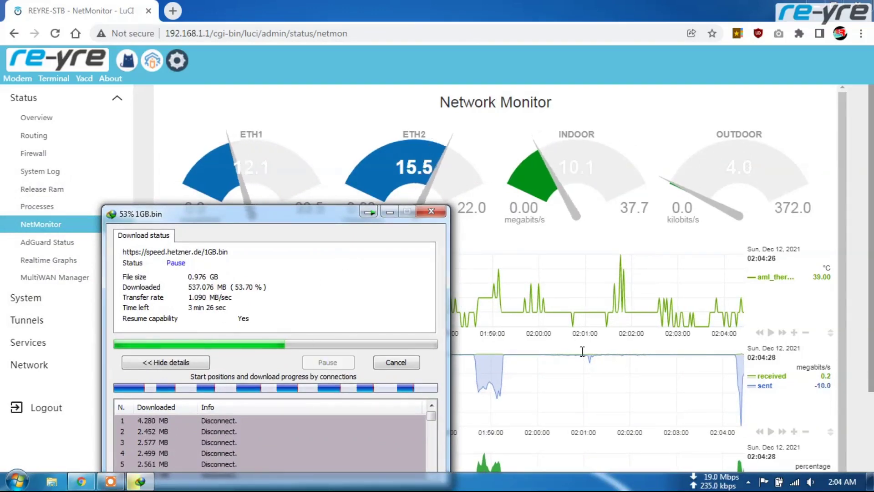
click(795, 482)
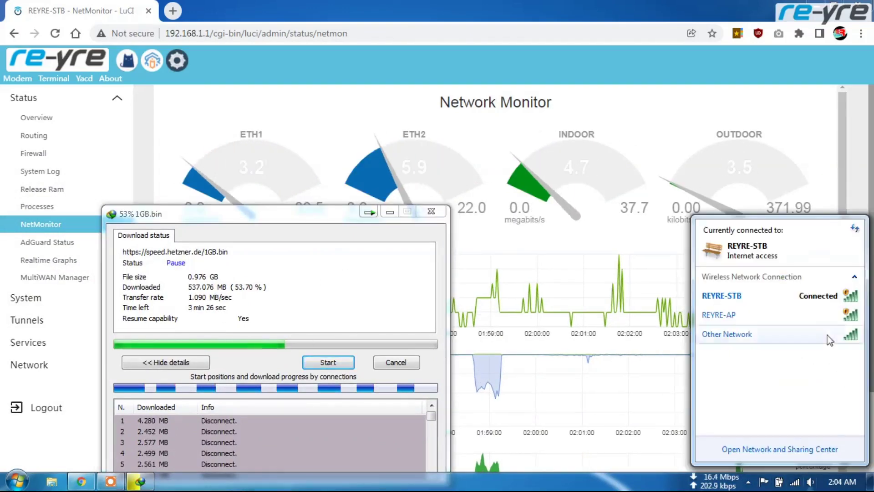
click(826, 295)
click(829, 315)
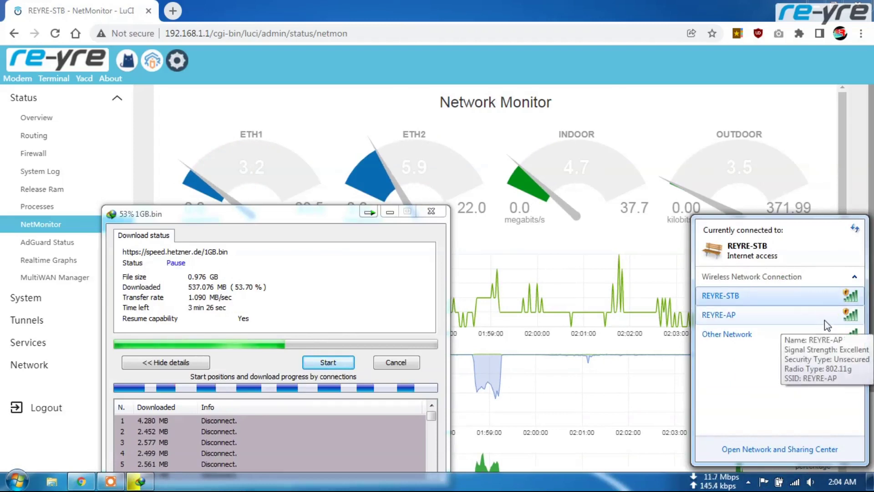
click(823, 319)
click(832, 364)
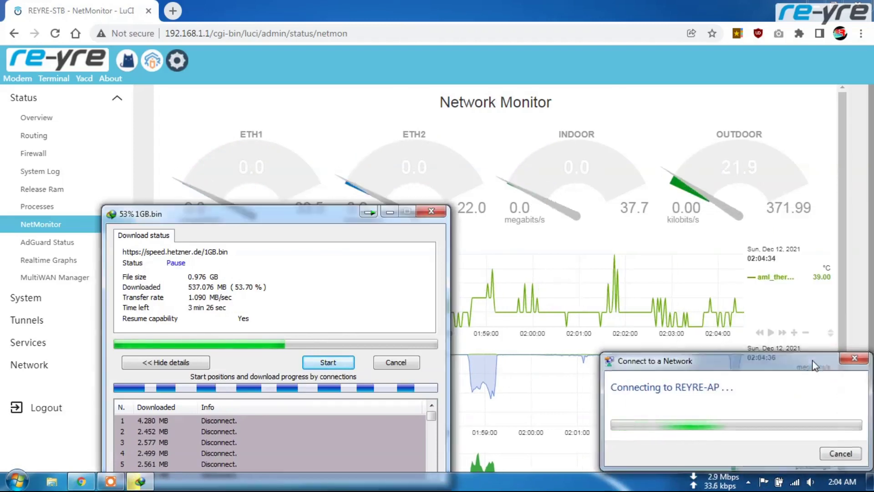
click(326, 363)
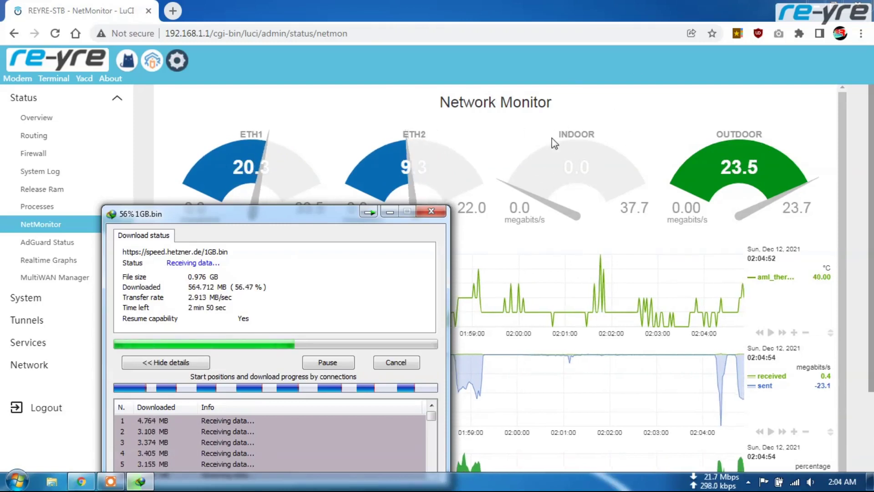
click(328, 362)
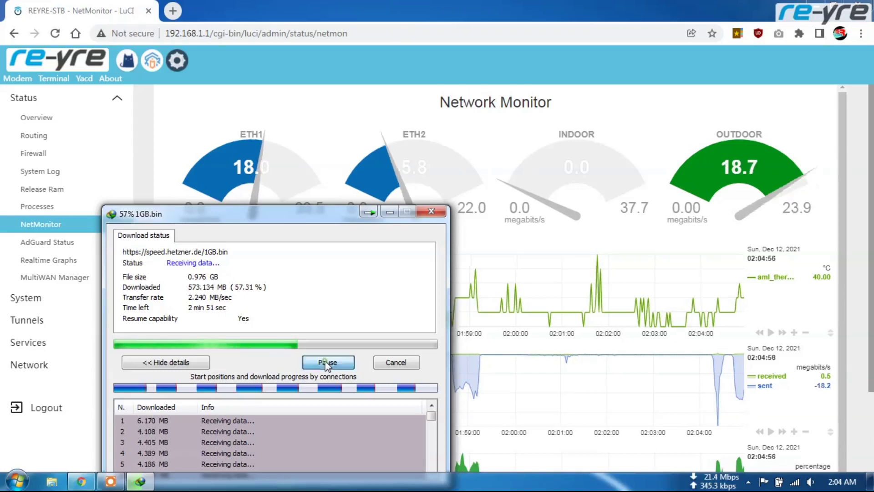
Reconnect to the REYRE-STB wireless network and resume the 1GB.bin download over it, stopping it after a short run.
click(794, 483)
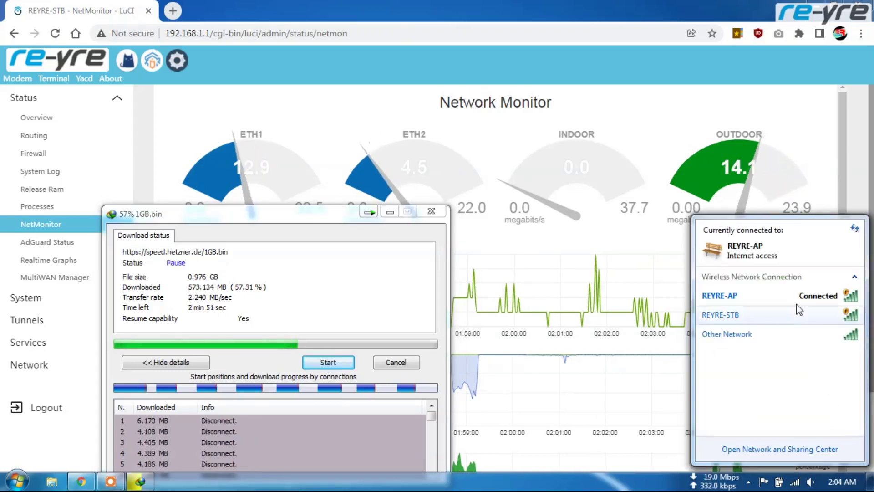
click(812, 321)
click(830, 336)
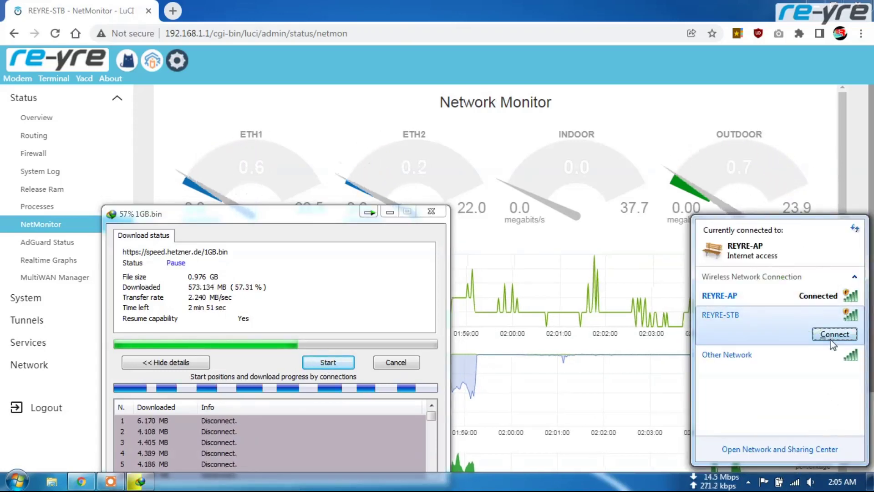
click(795, 485)
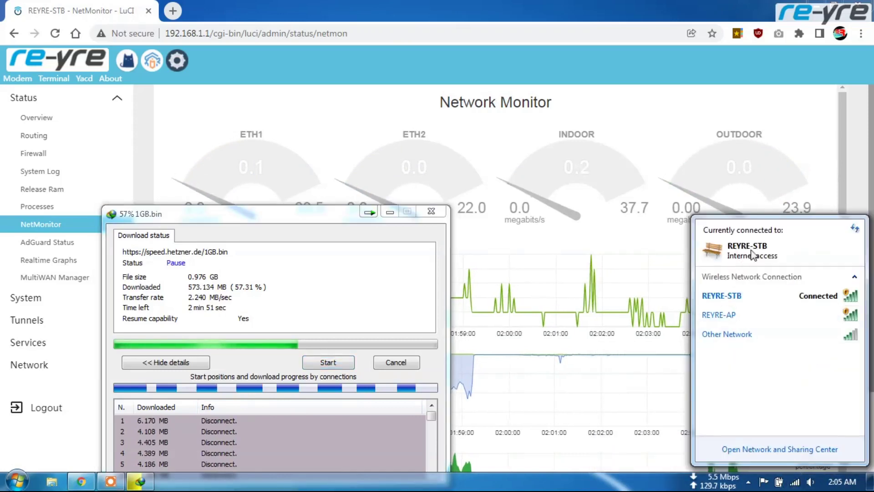
click(326, 362)
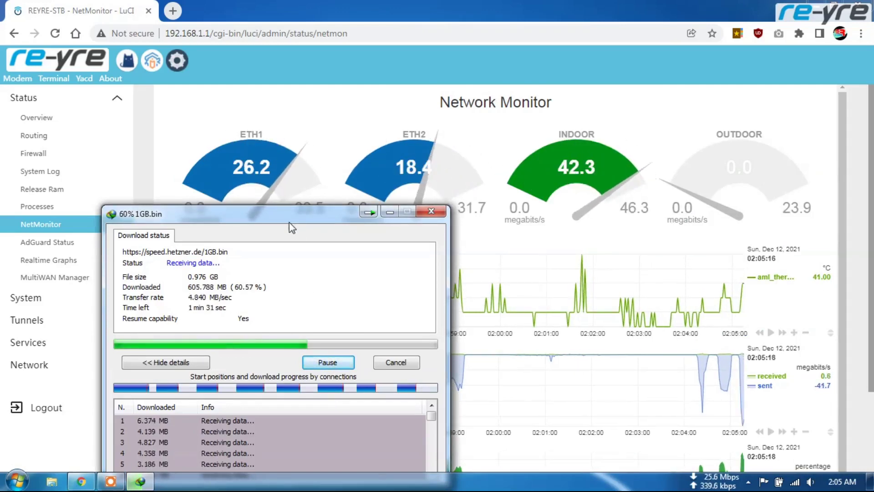
click(388, 364)
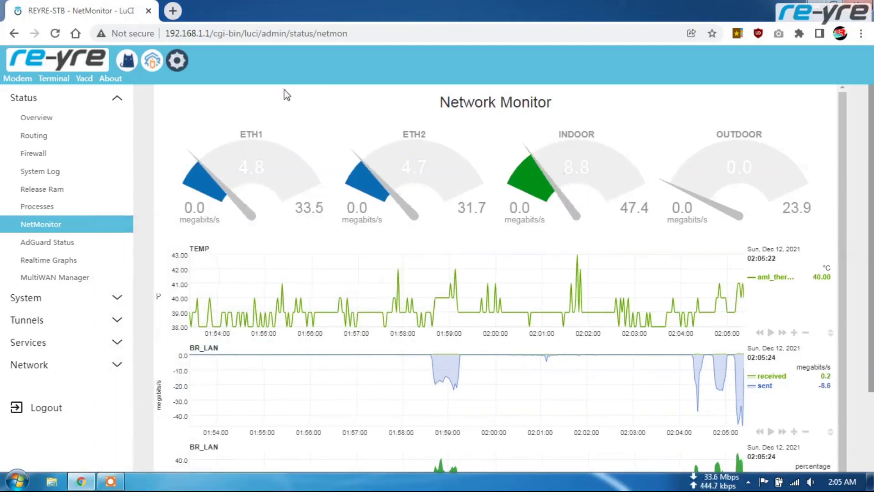
Open the router's network interfaces page and review the LAN interface's general settings without saving changes.
click(175, 64)
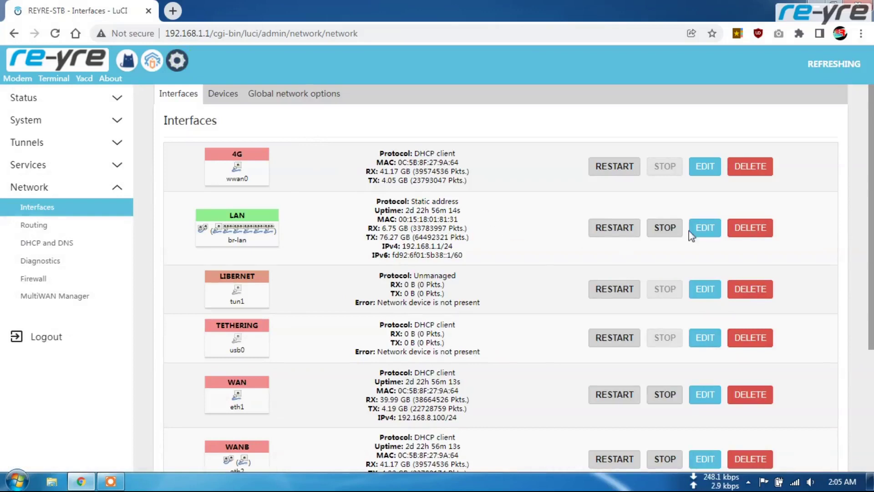
click(703, 229)
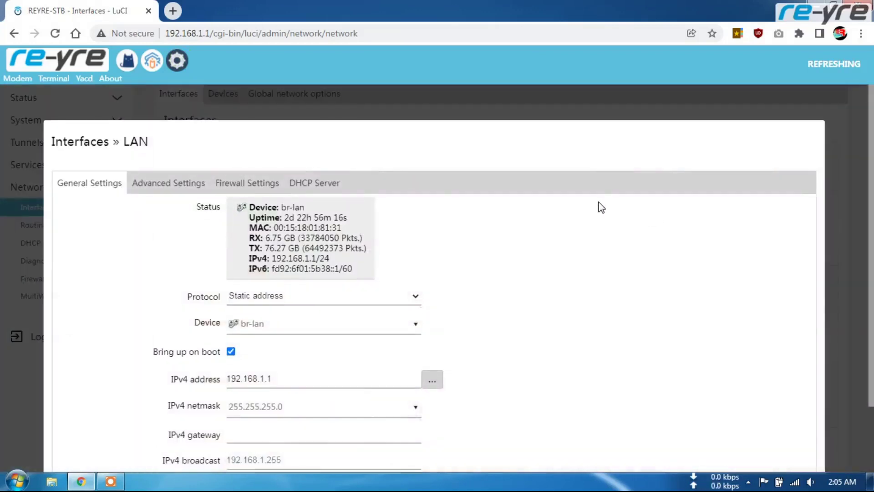
scroll(601, 207, down, 2)
click(750, 409)
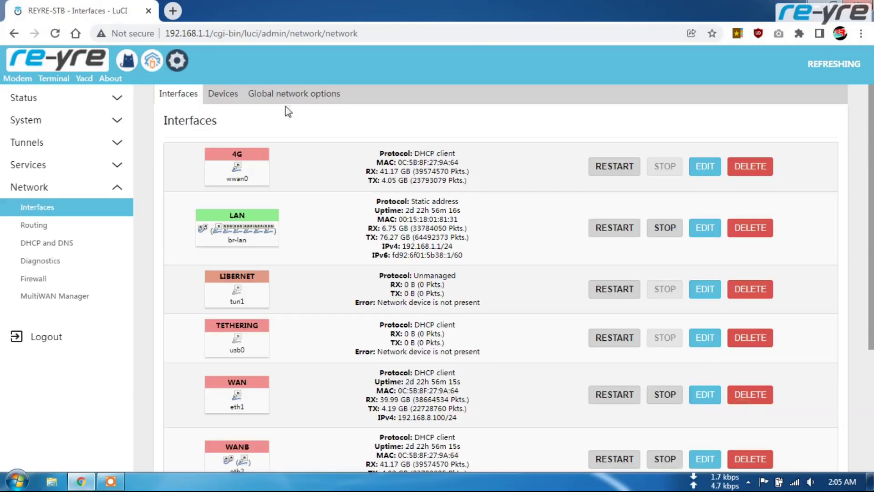
Review the bridge ports attached to the br-lan device in its configuration and dismiss it without saving.
click(222, 95)
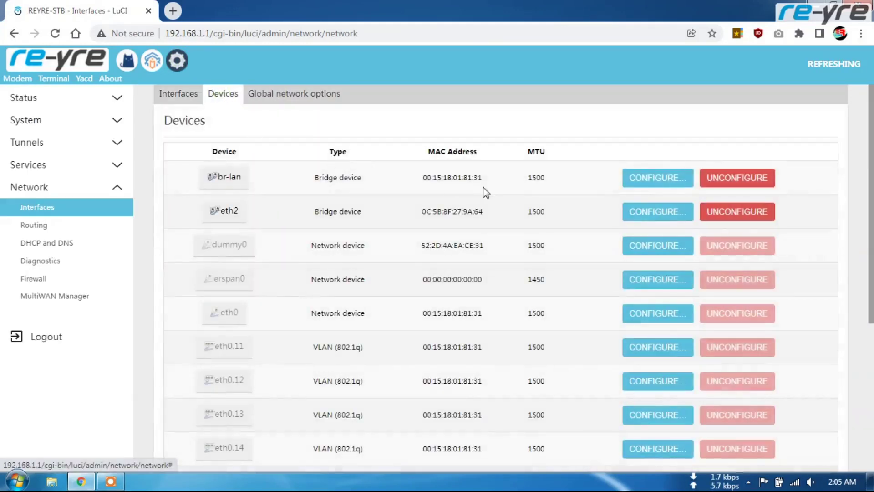
click(657, 178)
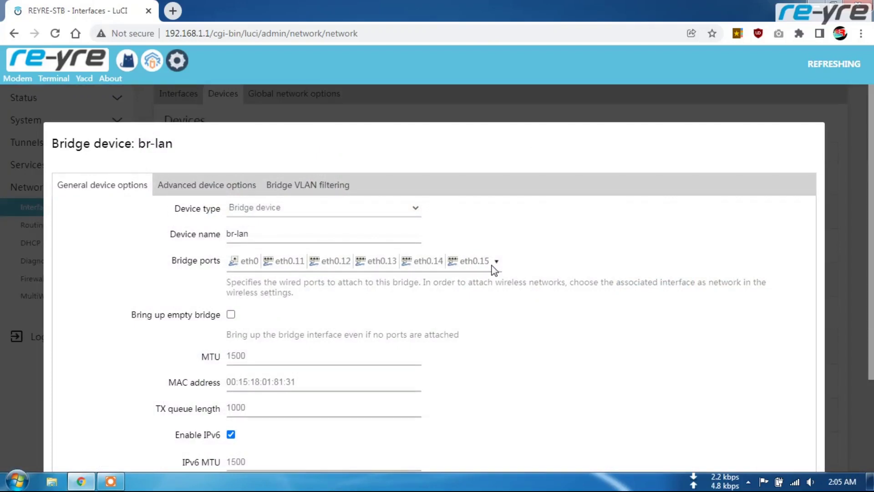
click(424, 264)
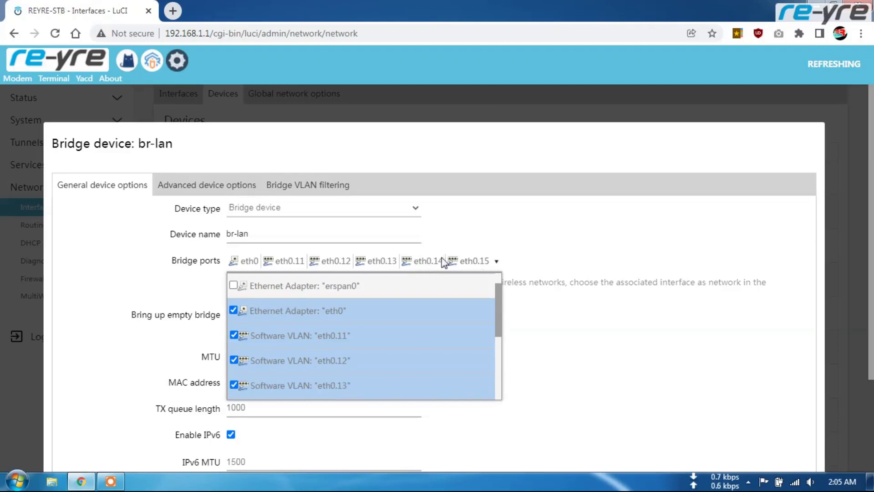
click(425, 263)
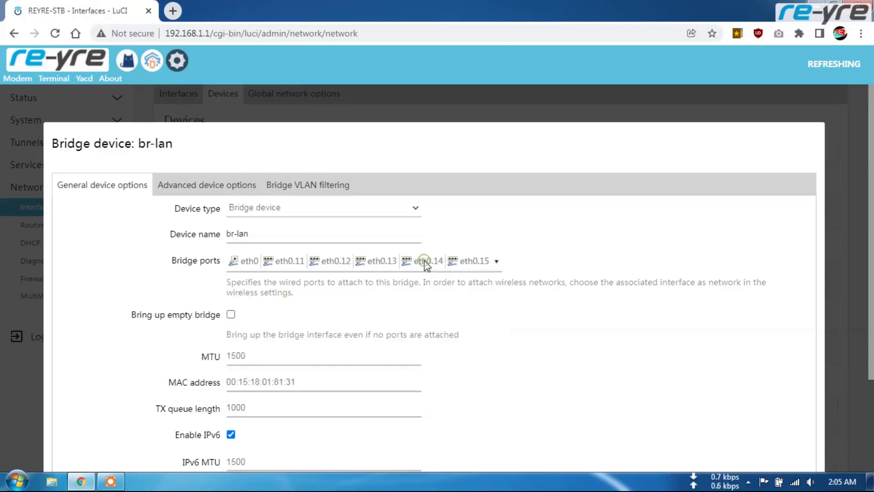
click(476, 264)
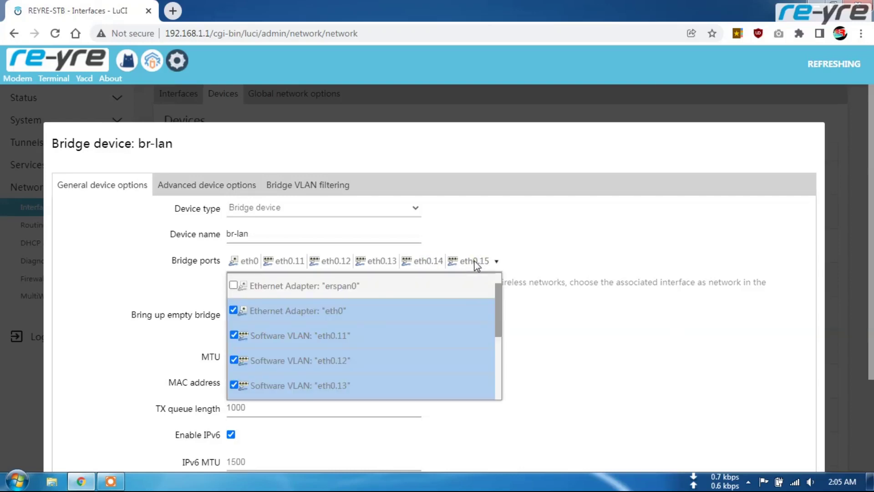
click(642, 251)
scroll(851, 283, down, 3)
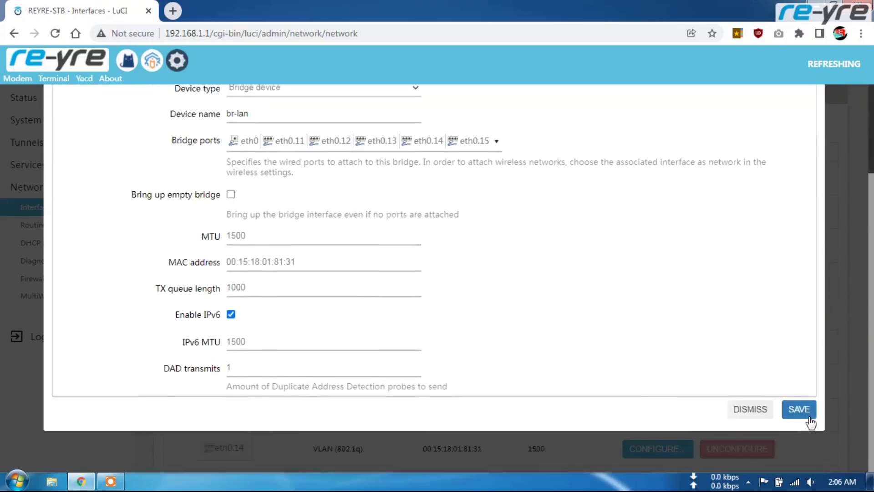
click(742, 408)
Open the bookmarked REYRE-E900 router page in a new tab and go to its advanced VLAN settings.
click(172, 11)
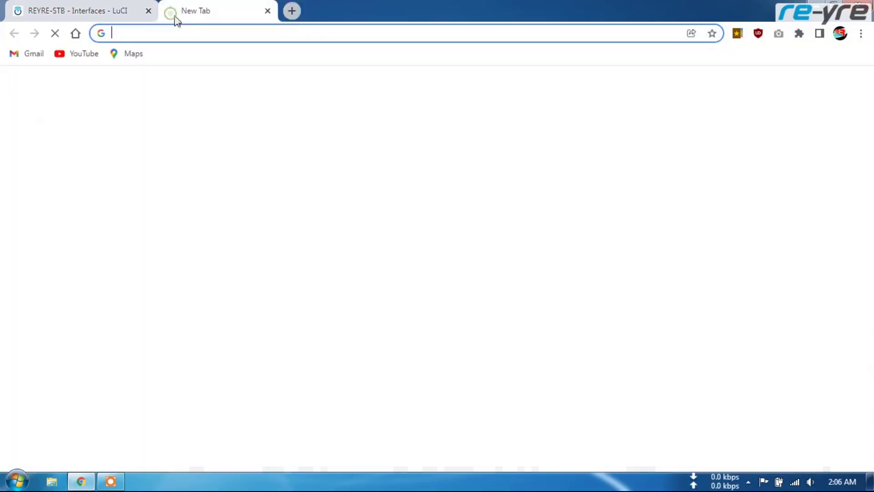
click(737, 33)
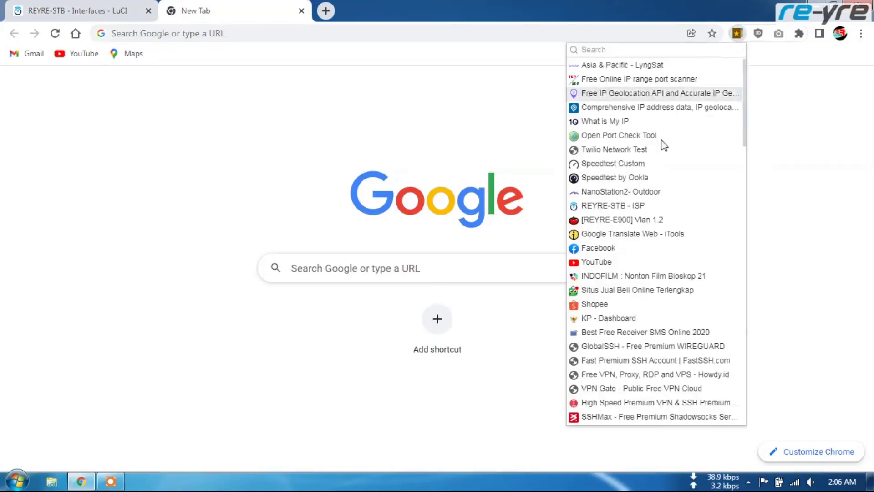
click(638, 220)
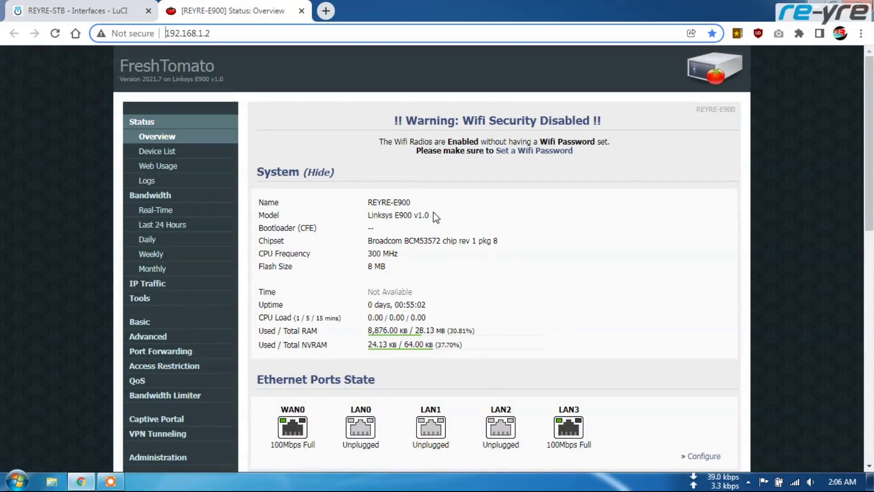
scroll(498, 230, down, 3)
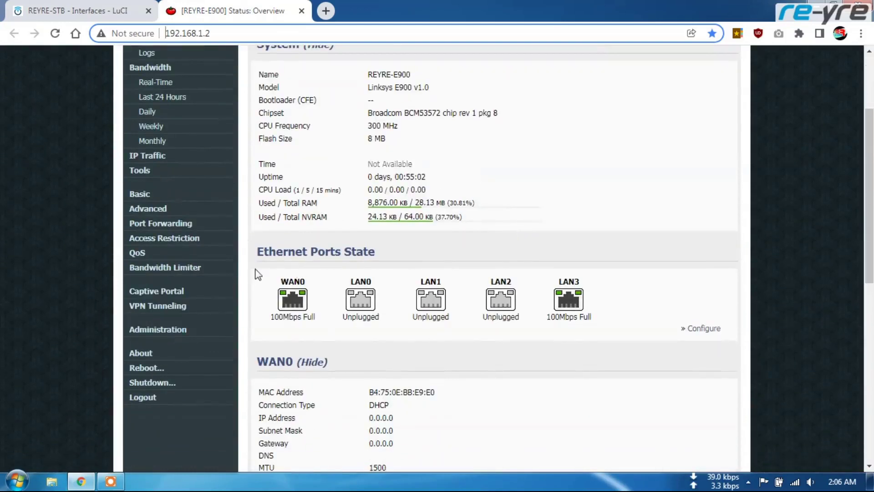
click(148, 209)
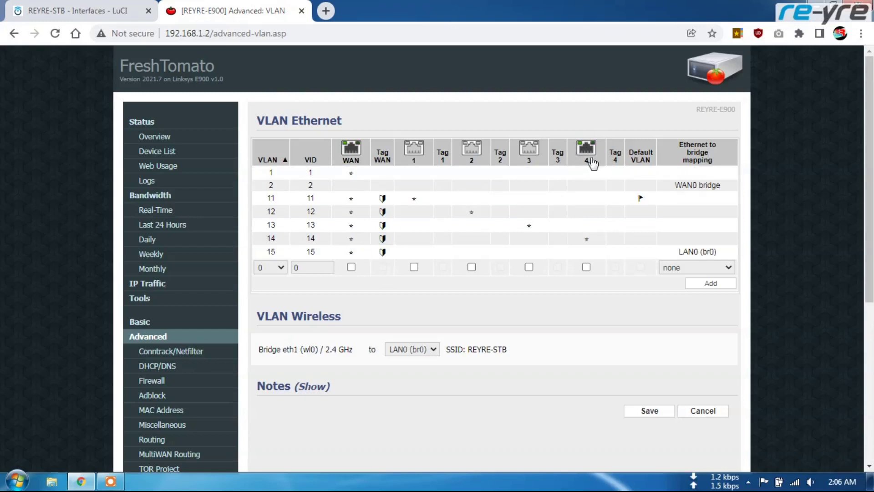
Examine the VLAN Ethernet port and tag assignments, inspect the VLAN 15 entry without changing it, and review the VLAN Wireless bridge.
mouse_move(594, 153)
click(591, 255)
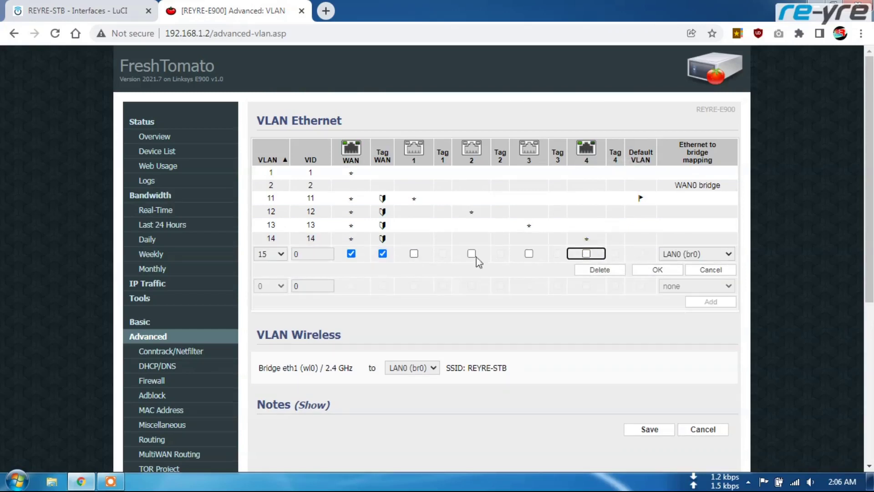
click(704, 269)
scroll(630, 271, down, 3)
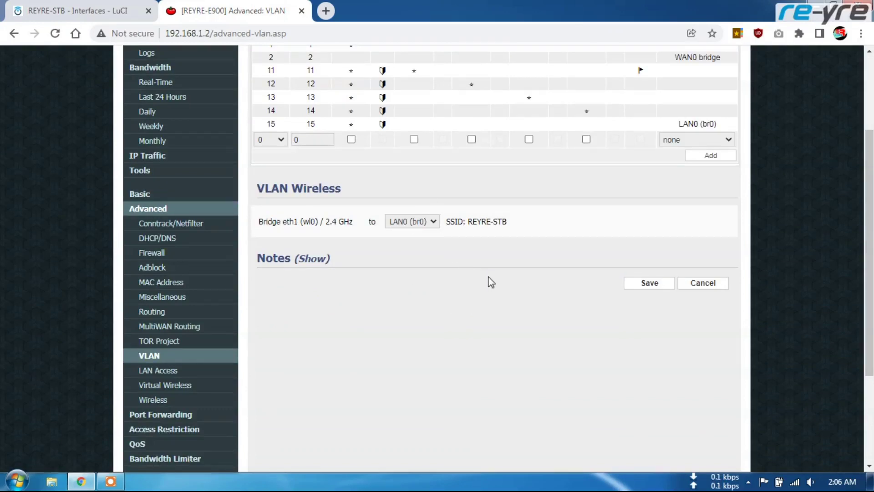
scroll(491, 282, up, 1)
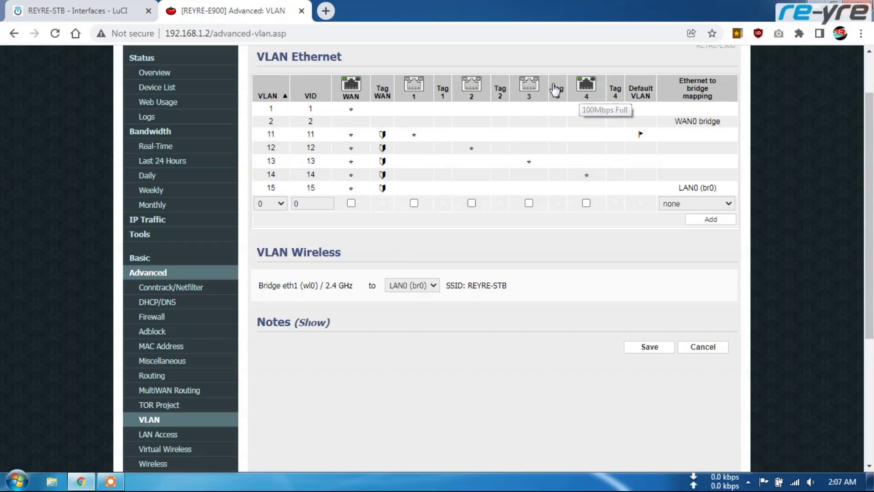
Open the bookmarked airOS access point page in a new tab and sign in with the saved username and password.
key(ctrl+t)
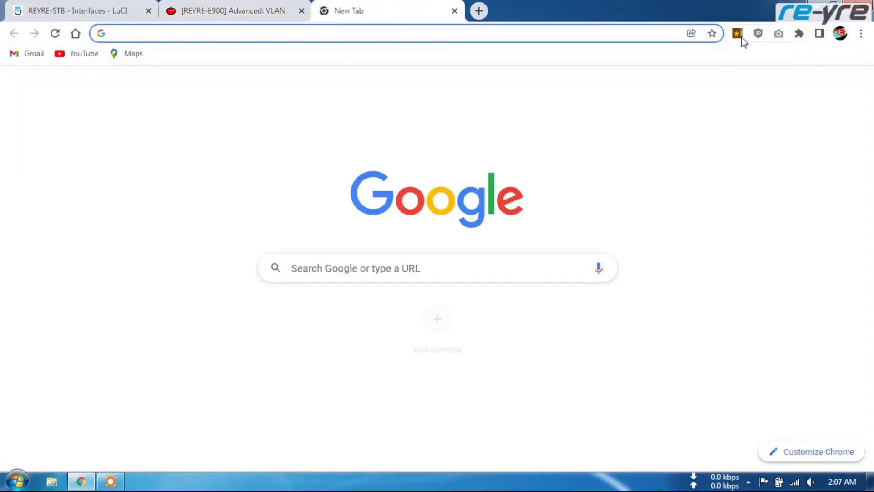
click(737, 33)
click(628, 192)
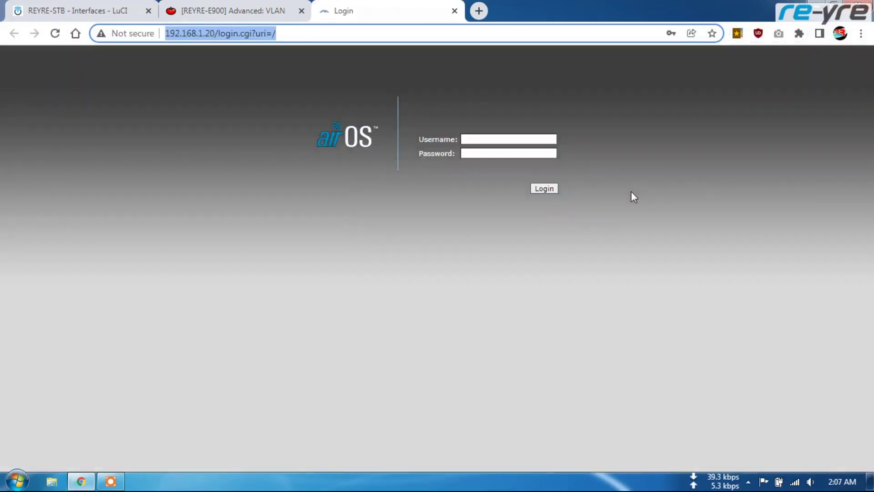
click(546, 139)
click(522, 170)
click(546, 190)
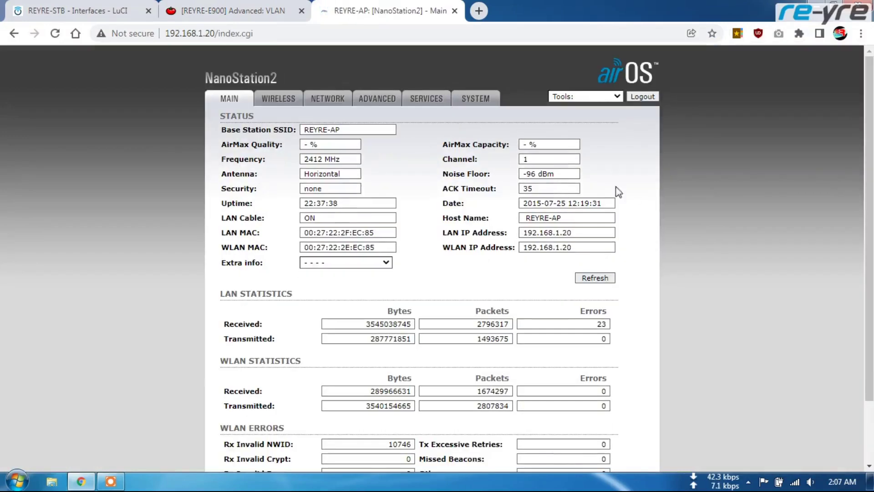
Review the NanoStation2's network settings and highlight its Gateway IP.
click(328, 100)
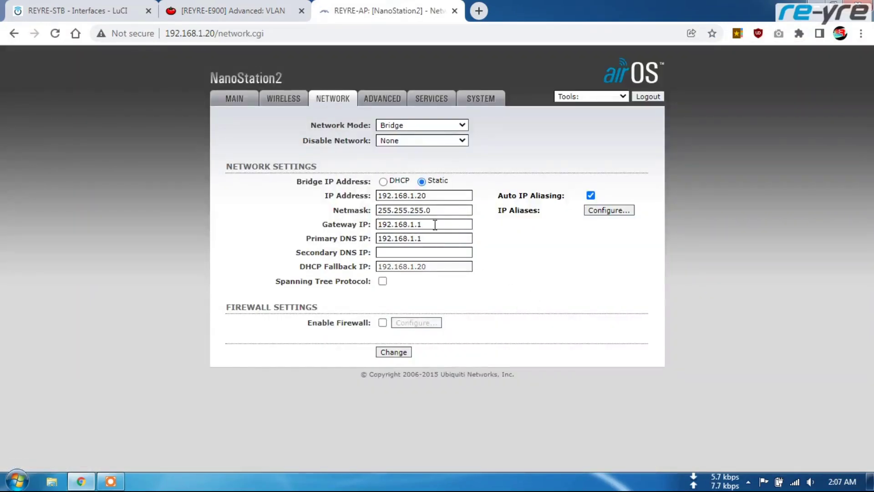
drag(435, 224, 360, 223)
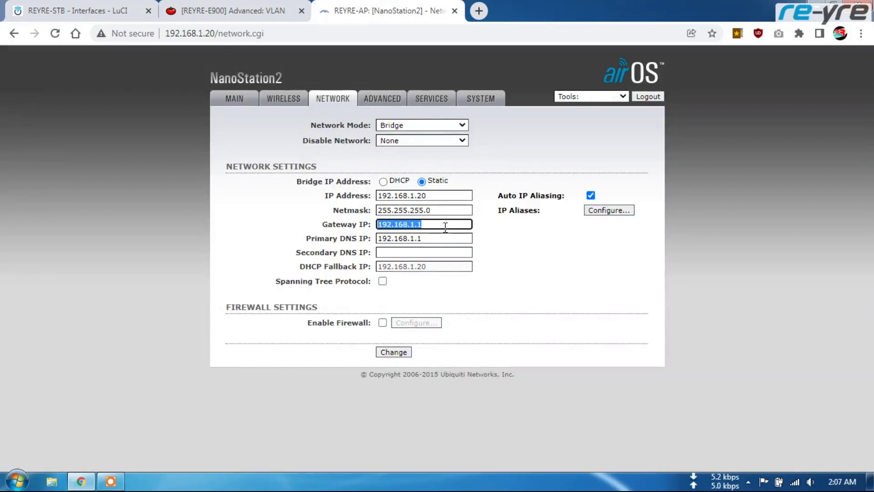
Look over the device list on the REYRE-STB router and open its NetMonitor page.
click(106, 13)
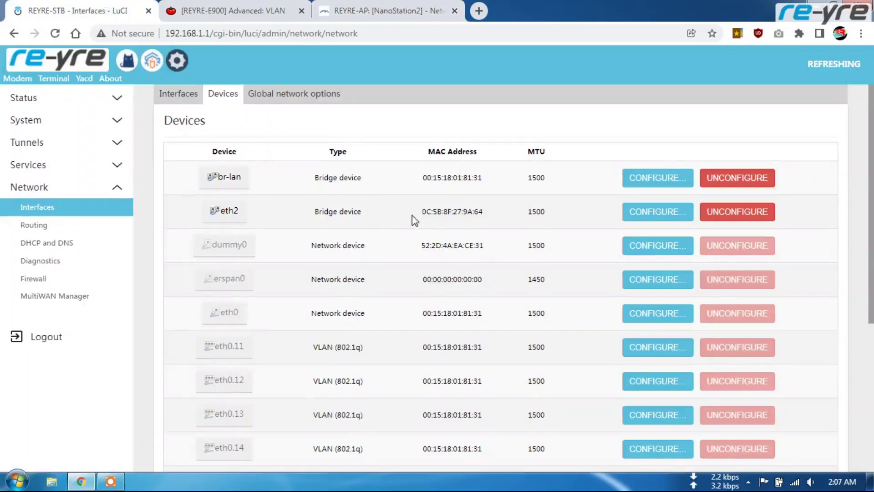
scroll(425, 246, down, 5)
scroll(429, 244, up, 5)
click(116, 101)
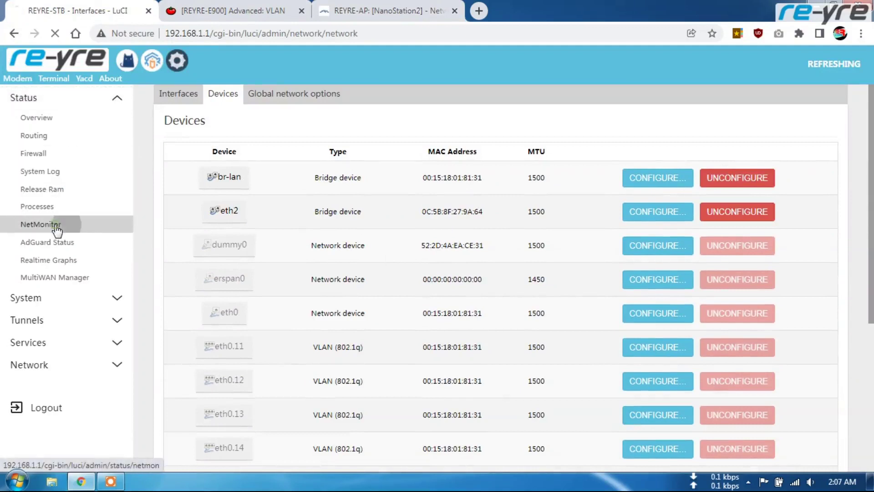
click(54, 226)
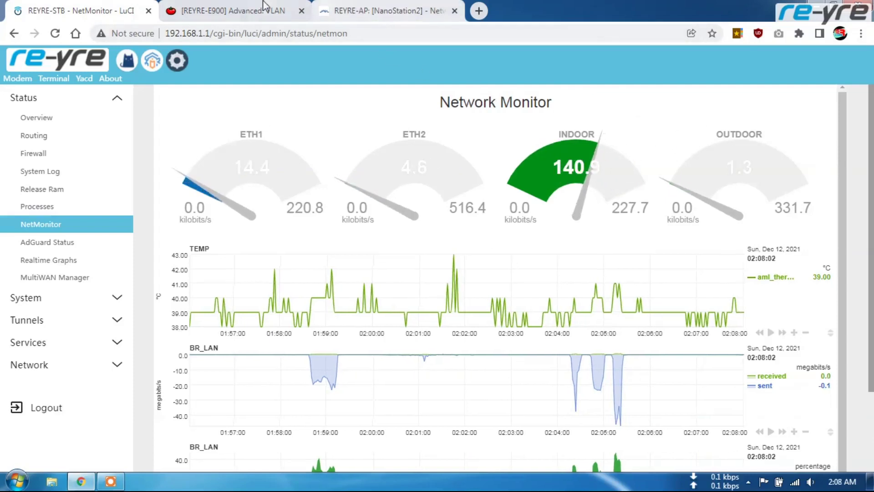
Open the VLAN 14 entry in the REYRE-E900 VLAN Ethernet table to inspect its port assignments.
click(237, 11)
scroll(501, 224, up, 2)
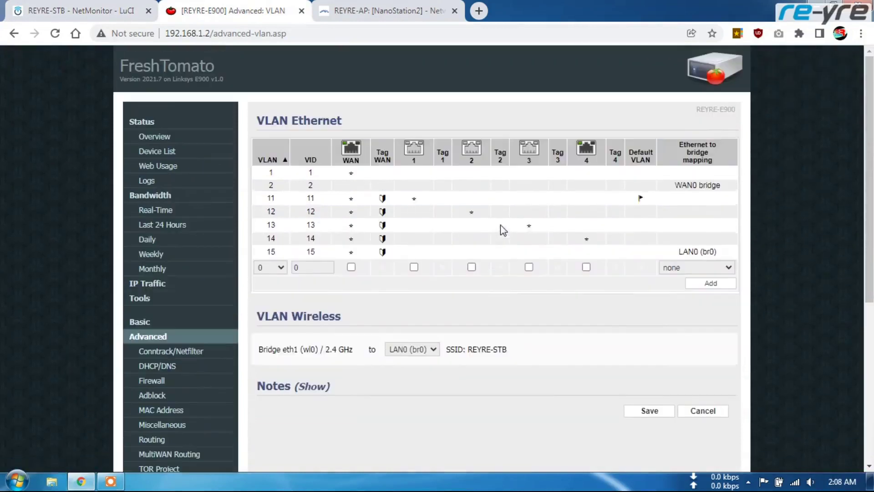
click(305, 239)
click(311, 268)
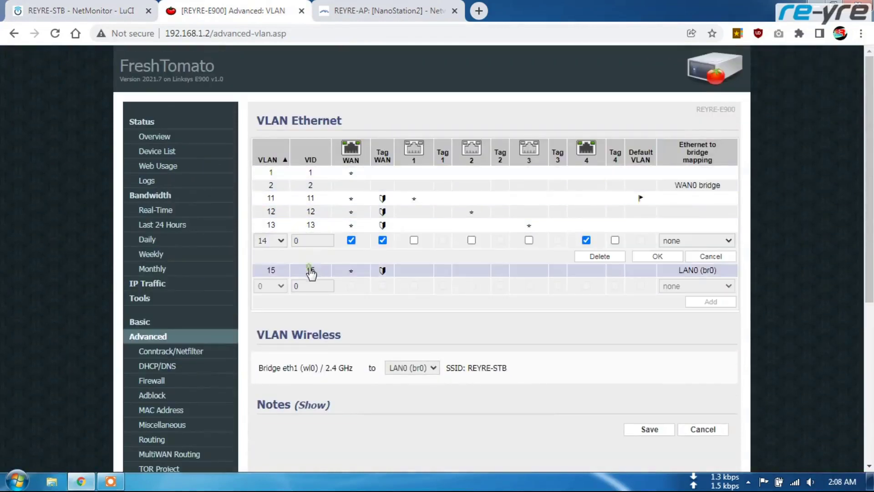
Review the br-lan bridge ports on REYRE-STB, dismiss the configuration without saving, and return to NetMonitor.
key(ctrl+1)
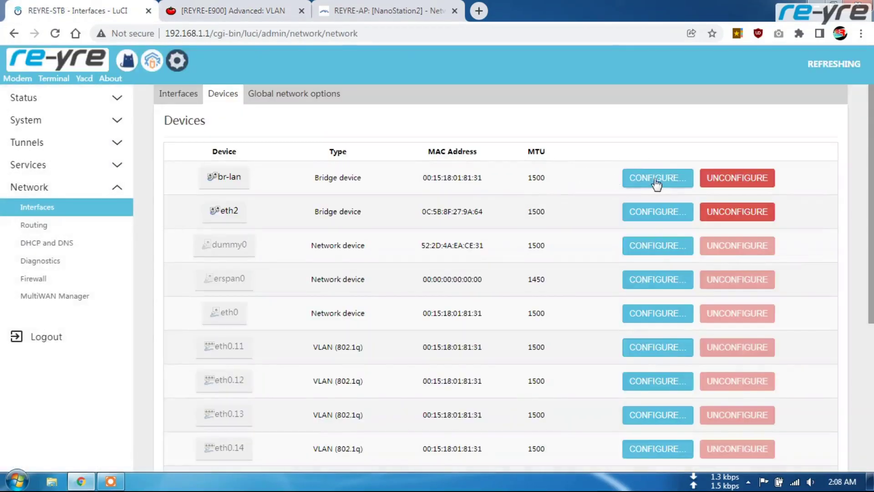
click(648, 179)
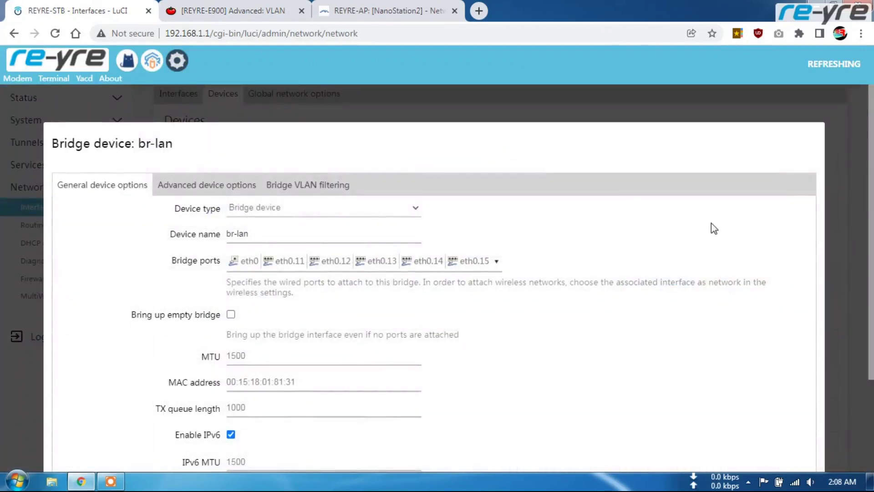
scroll(711, 223, down, 3)
click(749, 408)
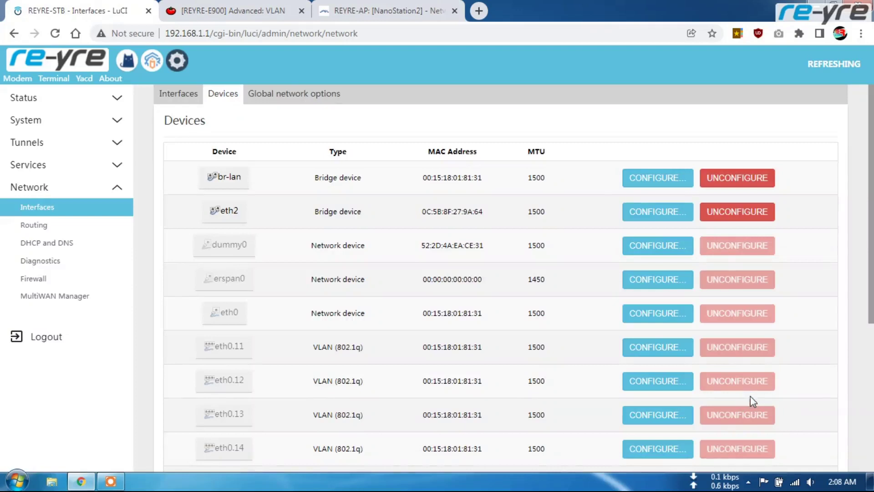
click(68, 103)
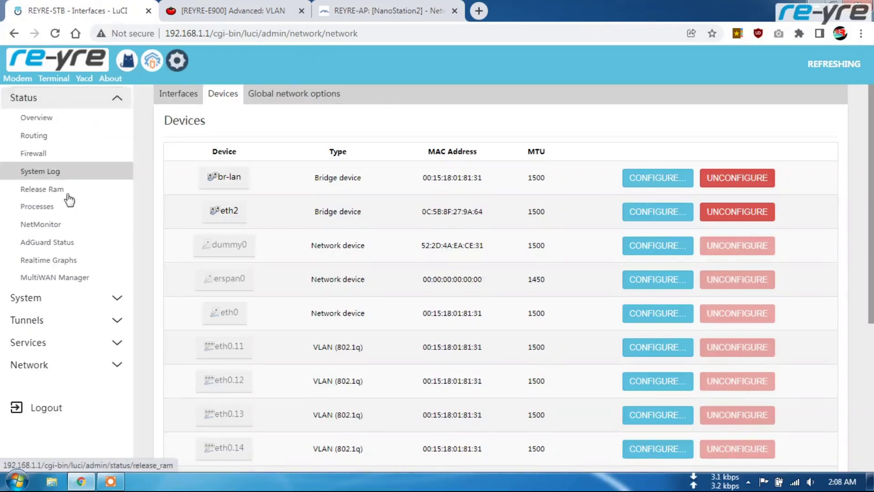
click(60, 225)
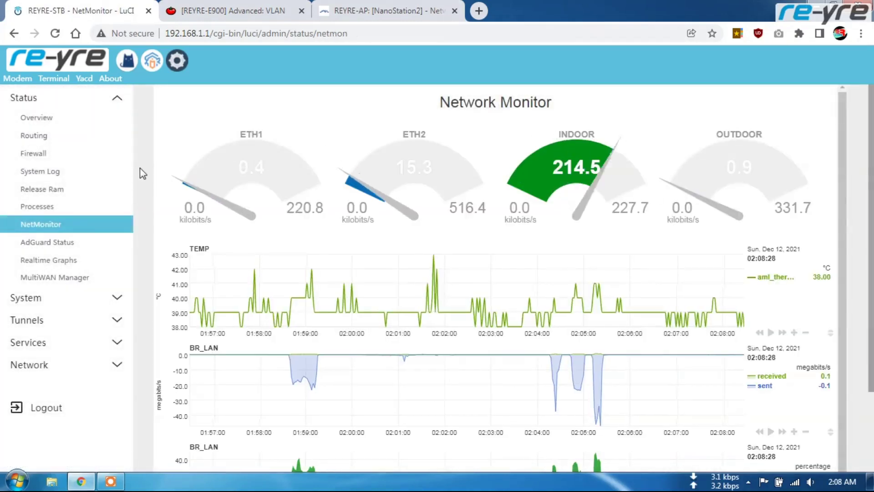
Open netdata.html from the www folder in the router's File Explorer.
click(55, 304)
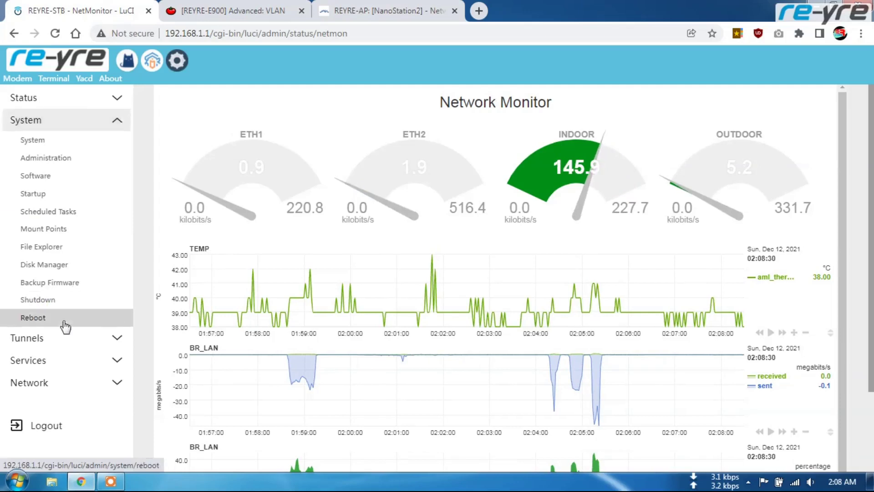
click(59, 248)
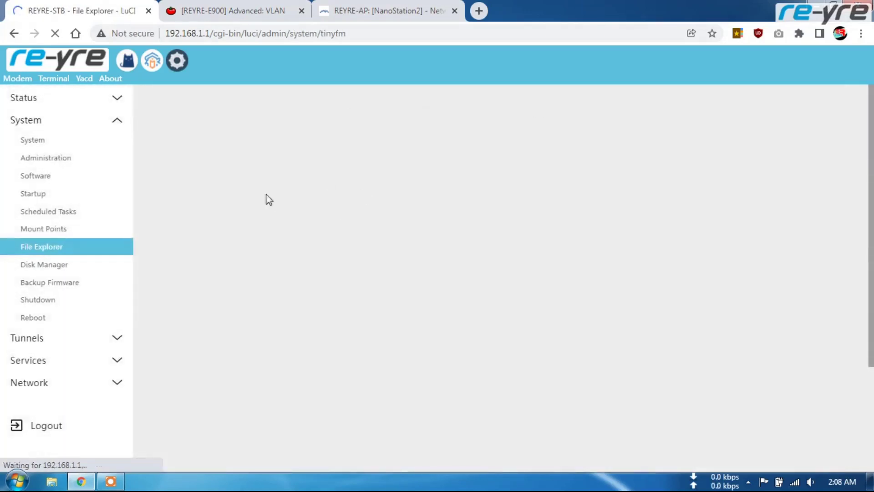
scroll(315, 208, down, 3)
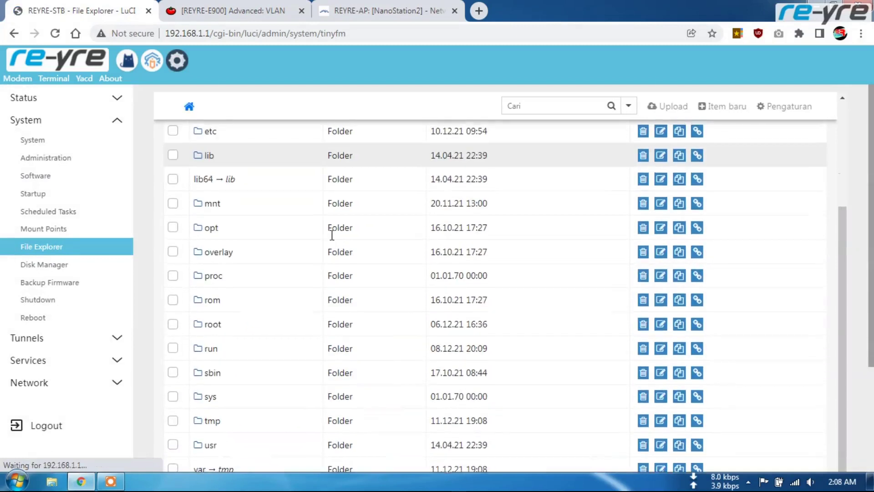
scroll(319, 273, down, 2)
scroll(282, 357, down, 2)
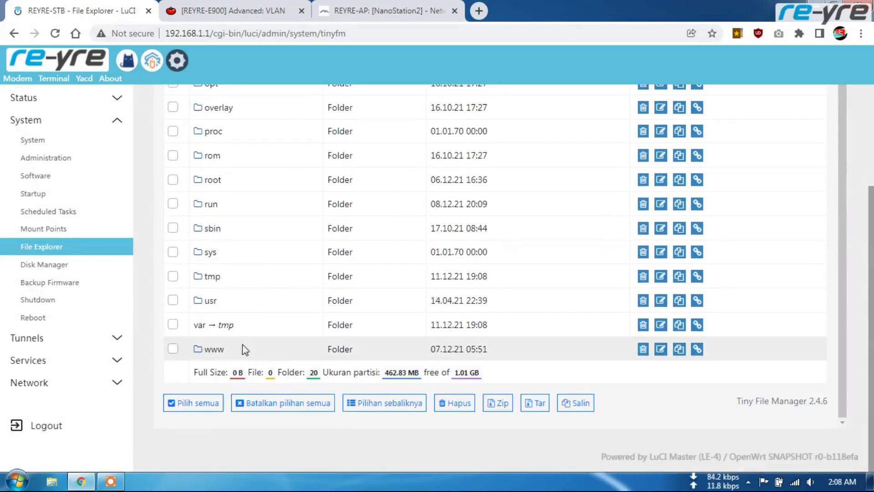
click(215, 350)
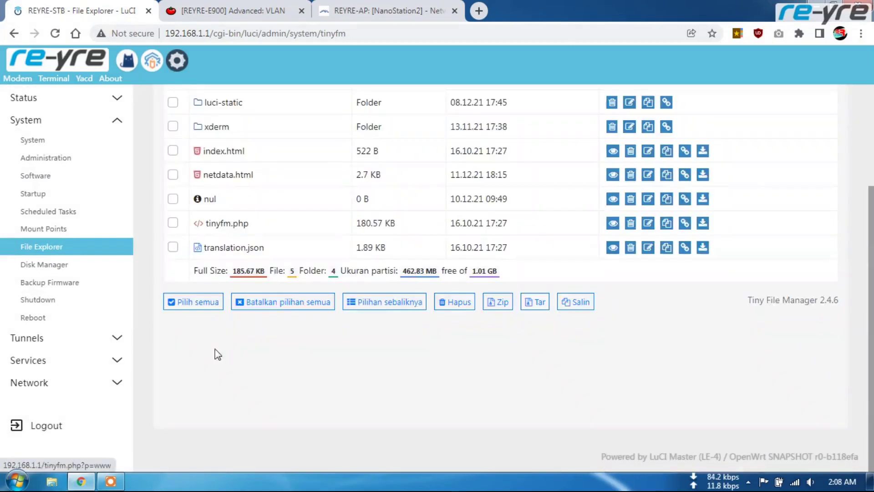
click(226, 177)
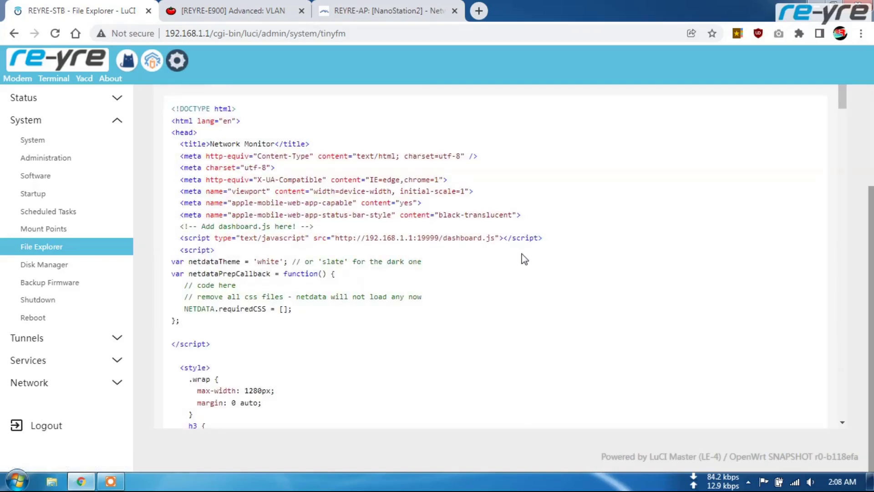
Examine the gauge definitions in netdata.html and highlight the INDOOR title of the net.eth0.15 gauge.
scroll(521, 259, down, 8)
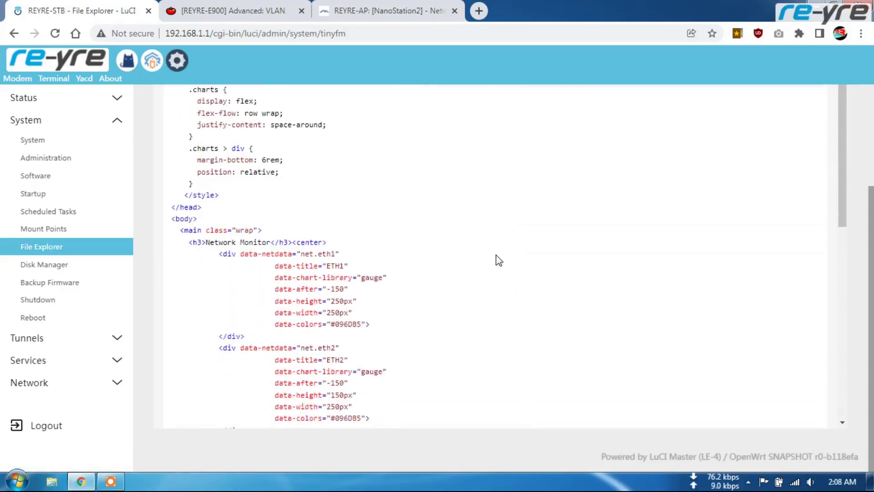
scroll(502, 255, down, 2)
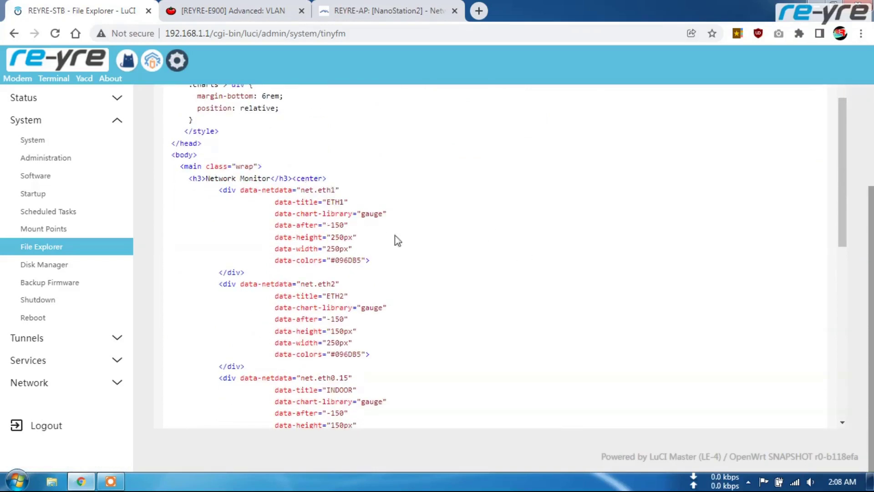
scroll(396, 240, down, 2)
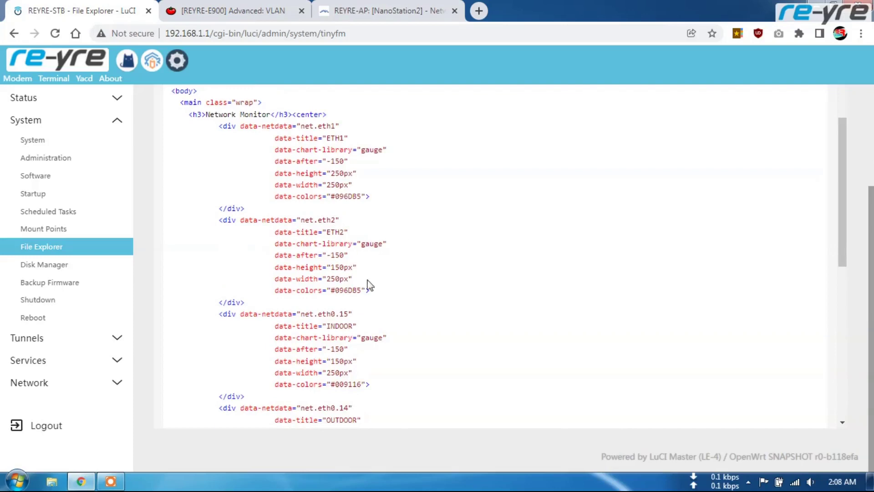
scroll(391, 267, down, 4)
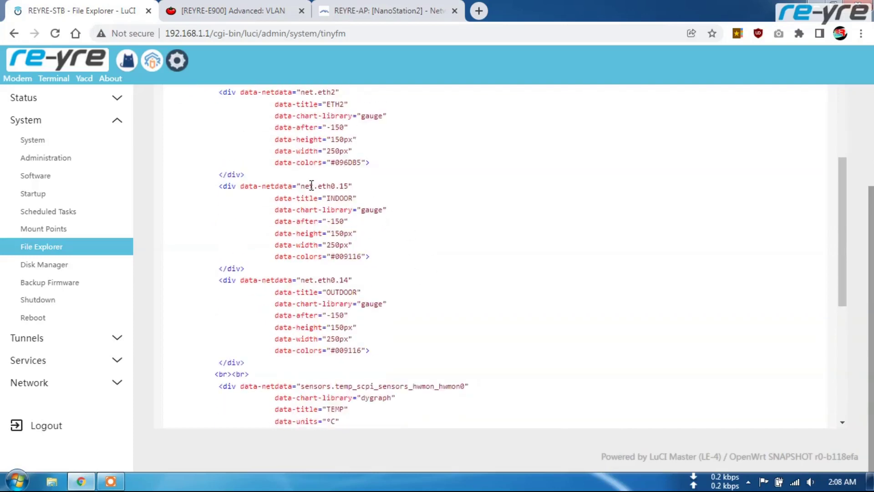
double_click(342, 198)
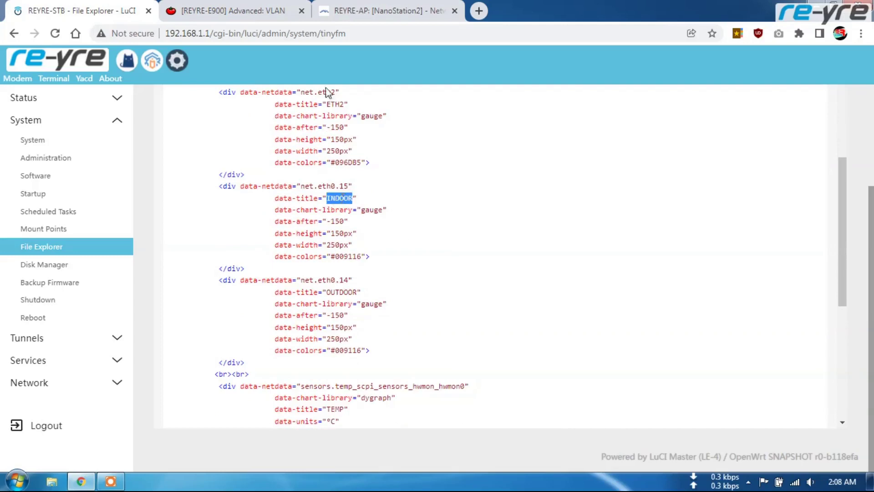
Cancel the open VLAN 14 edit on REYRE-E900 and compare VLANs 14 and 15 with the gauges in netdata.html.
click(237, 10)
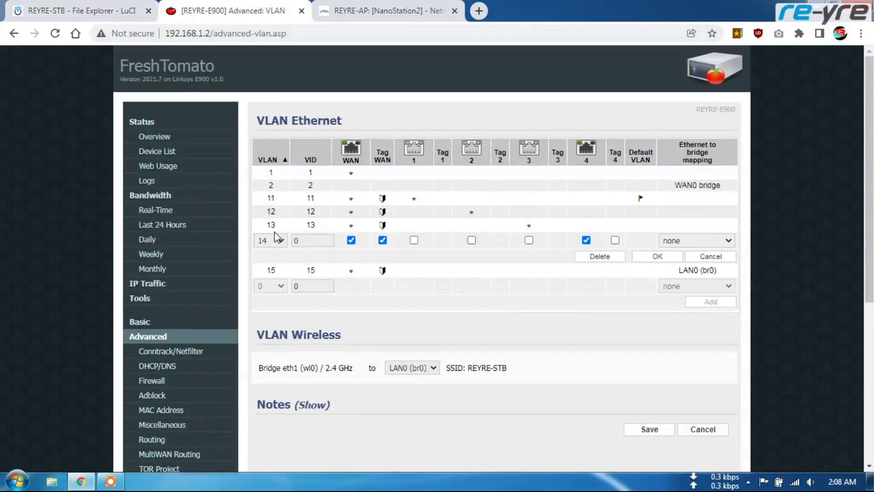
click(710, 256)
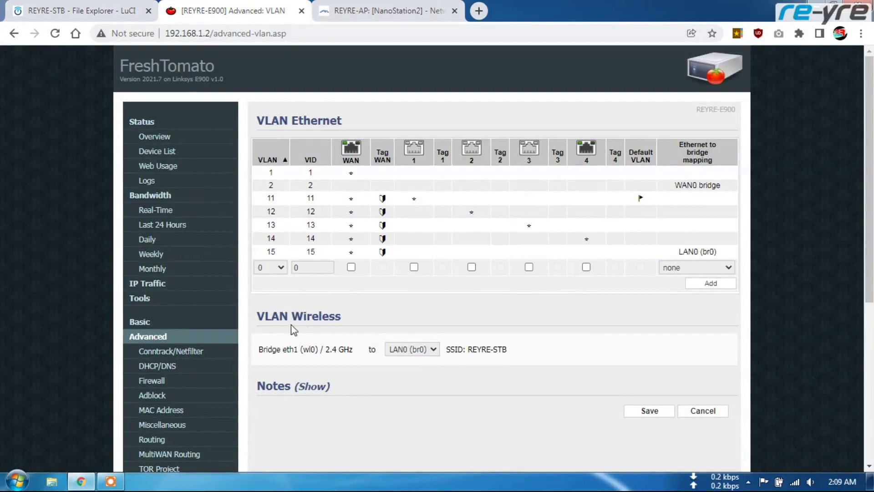
click(77, 6)
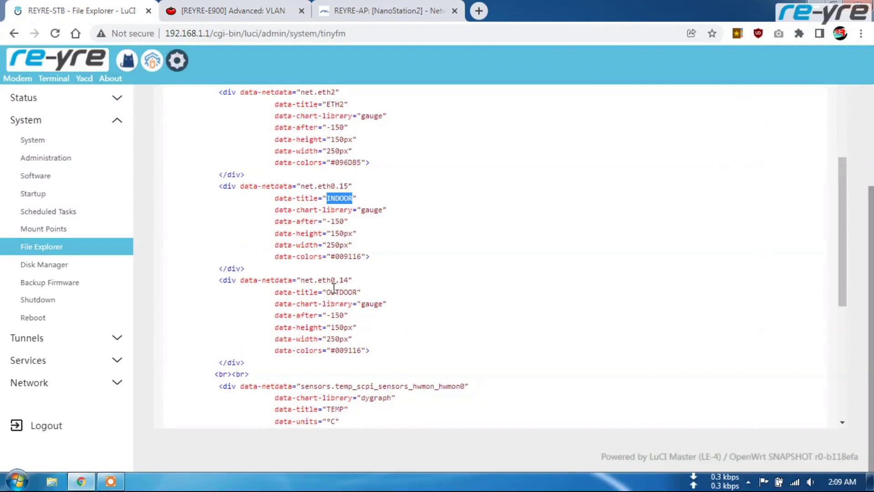
click(250, 10)
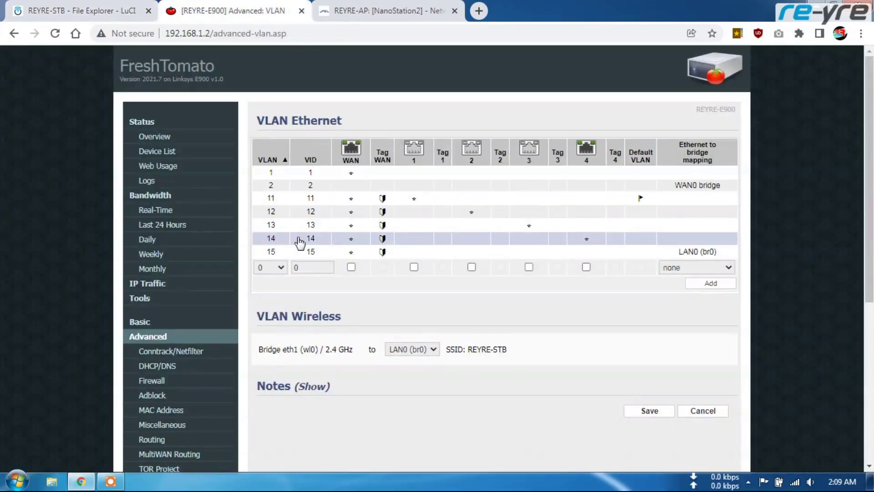
click(77, 10)
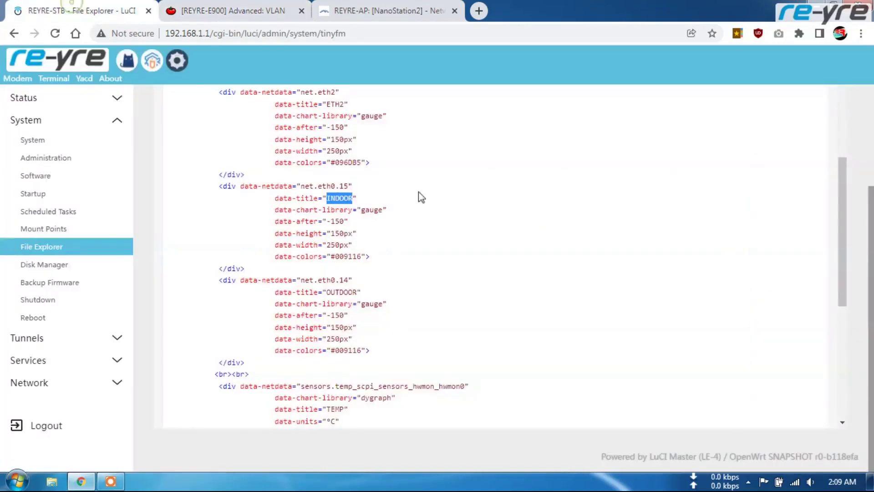
Examine the net.eth0.14 and net.eth0.15 interface references of the OUTDOOR and INDOOR gauges in netdata.html.
scroll(417, 196, down, 3)
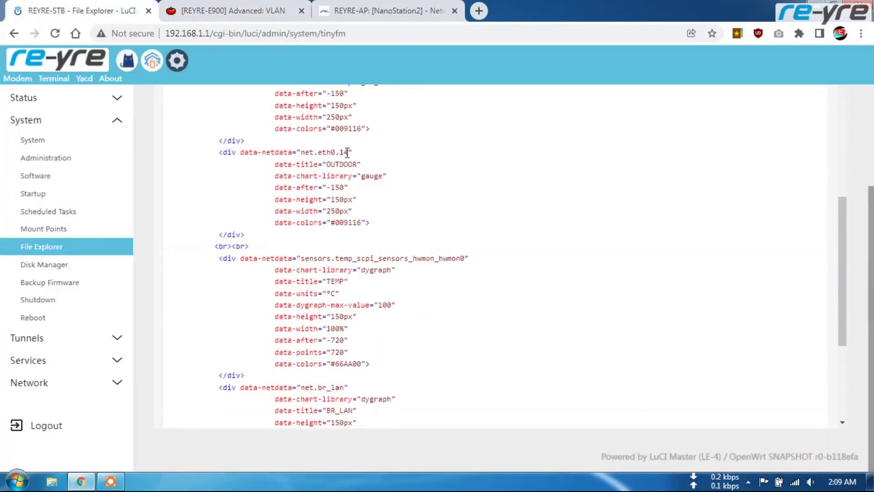
scroll(397, 174, up, 3)
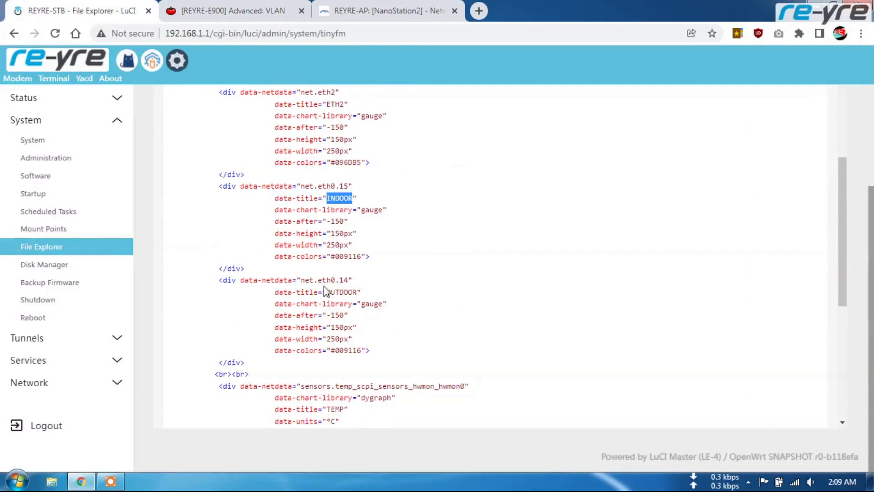
drag(305, 279, 353, 280)
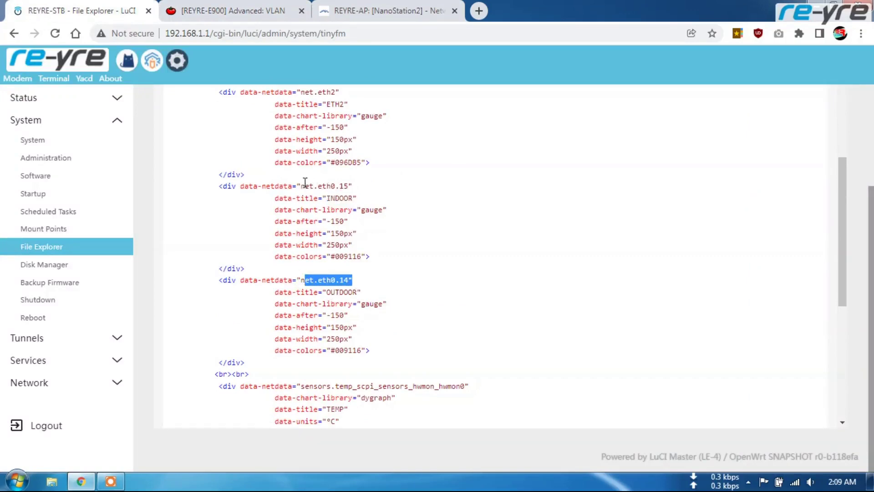
drag(305, 182, 353, 187)
click(353, 187)
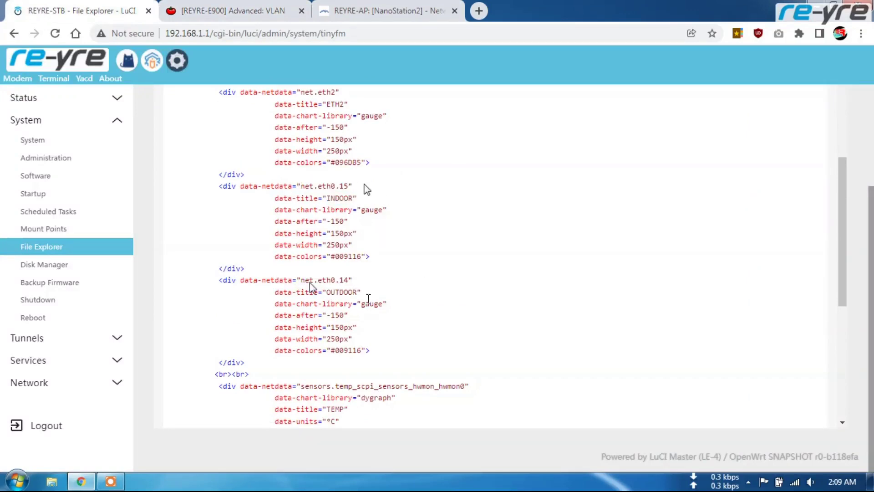
Open the router's NetMonitor status page.
click(90, 102)
click(50, 227)
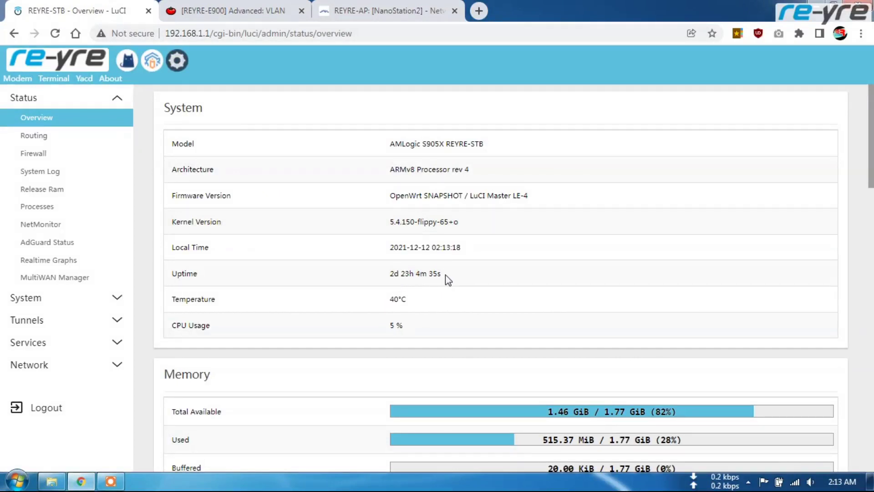
Review the router's network device list and the RX and TX counters of all its interfaces.
click(178, 63)
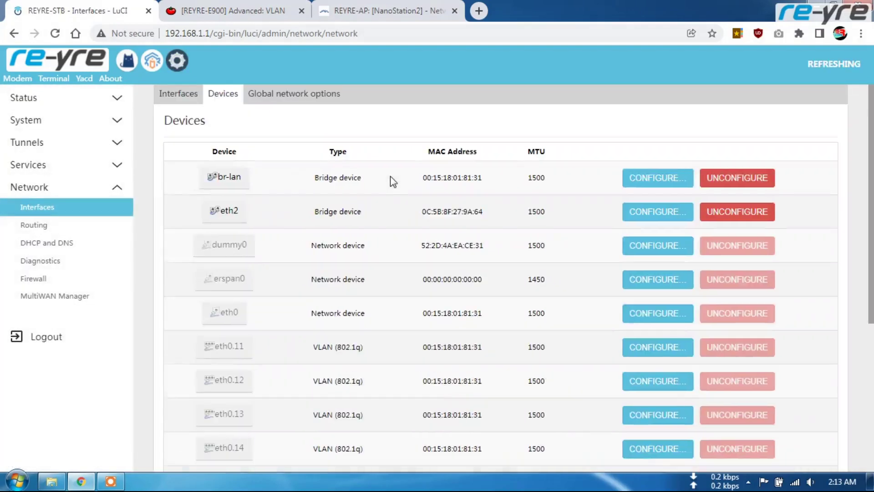
scroll(415, 177, down, 2)
scroll(414, 177, up, 2)
click(181, 101)
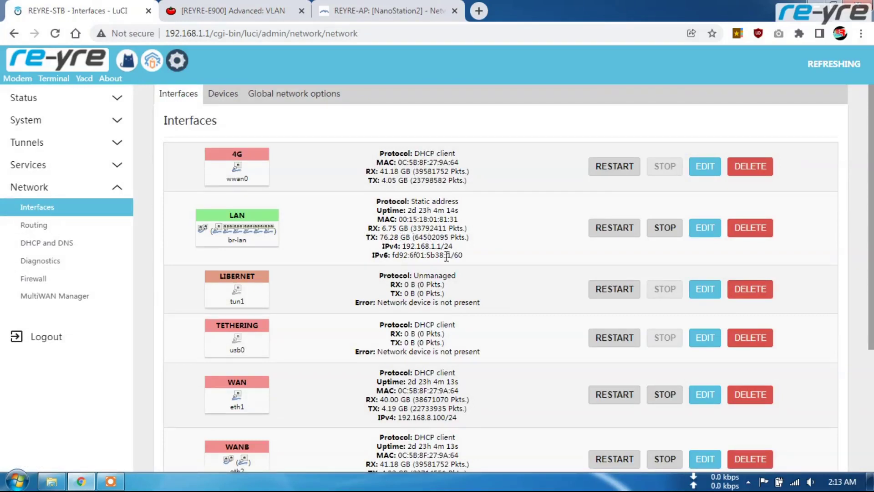
scroll(480, 232, down, 4)
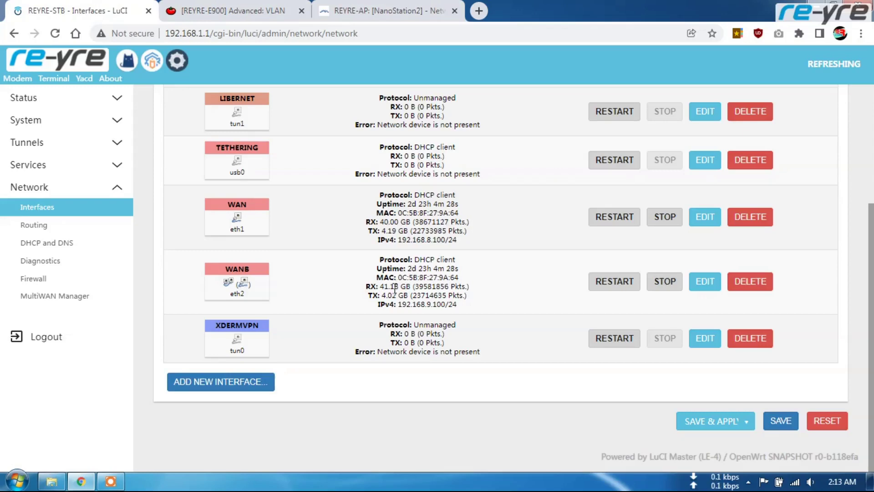
scroll(396, 291, up, 4)
Examine the OpenClash overview and open the Yacd dashboard to check the upload and download totals.
click(127, 60)
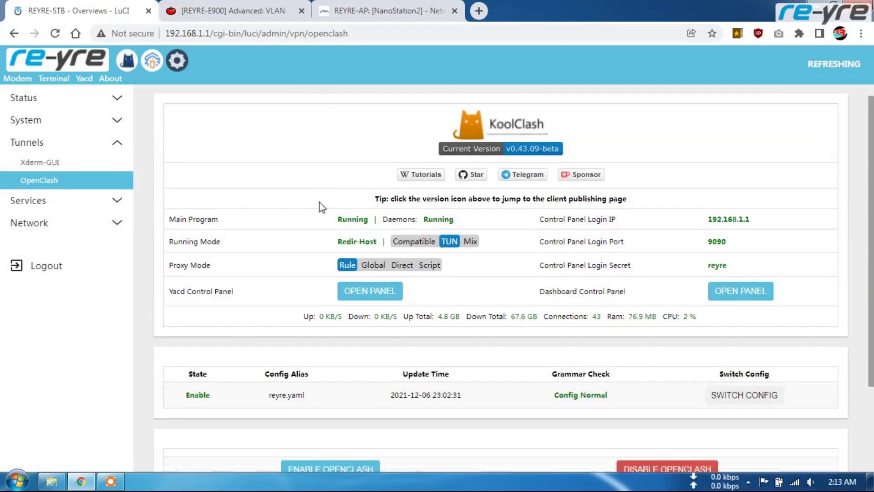
scroll(546, 287, down, 1)
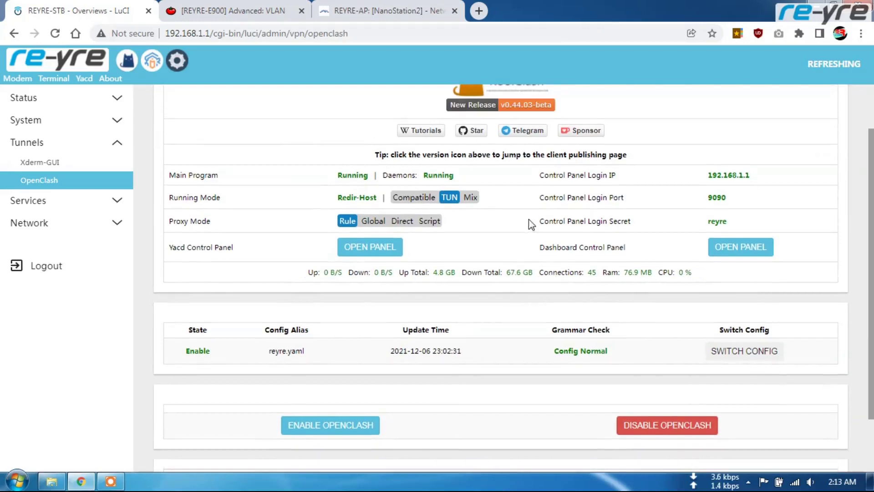
scroll(535, 242, up, 2)
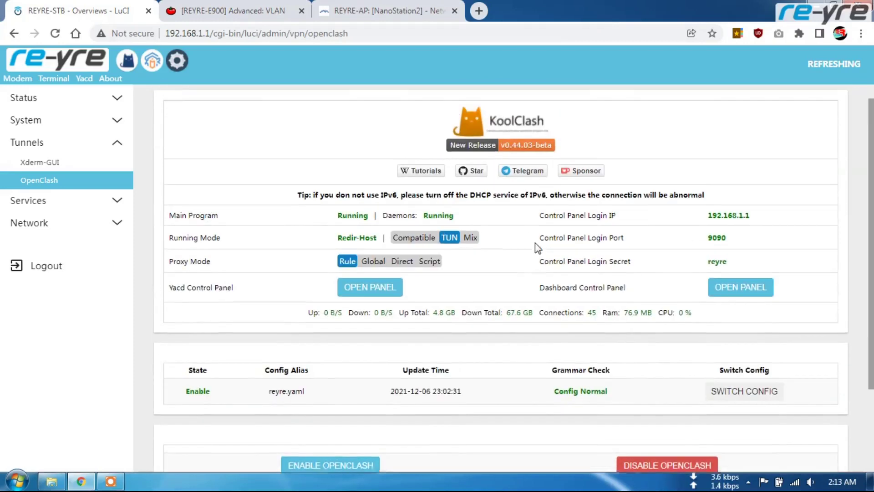
click(90, 84)
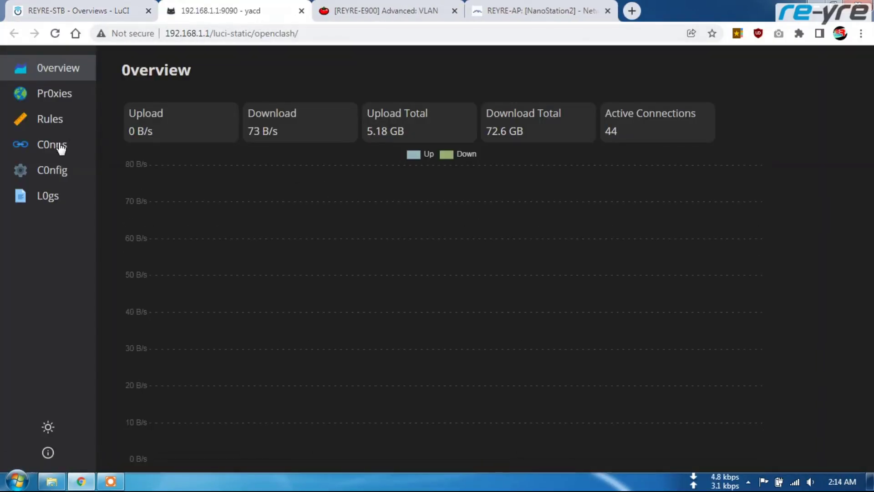
Return to the router's network interfaces and compare the LAN, WAN and WANB traffic counters.
click(63, 14)
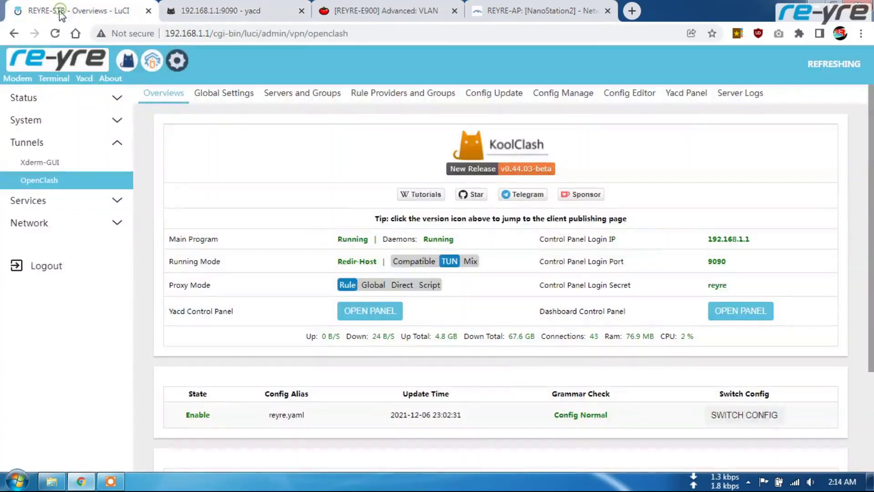
click(181, 61)
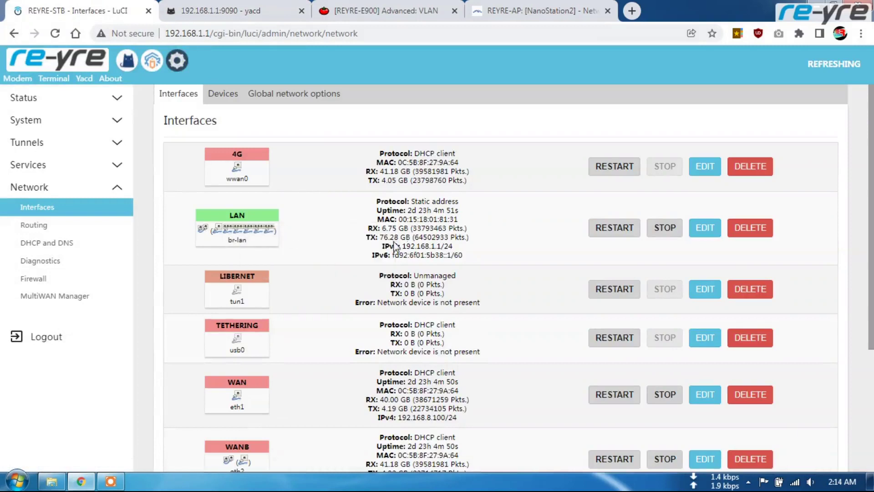
scroll(502, 286, down, 4)
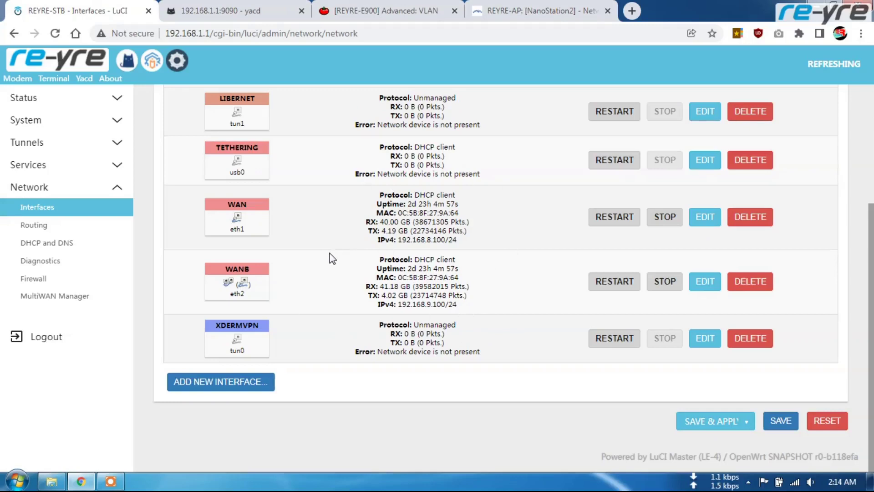
scroll(329, 251, up, 5)
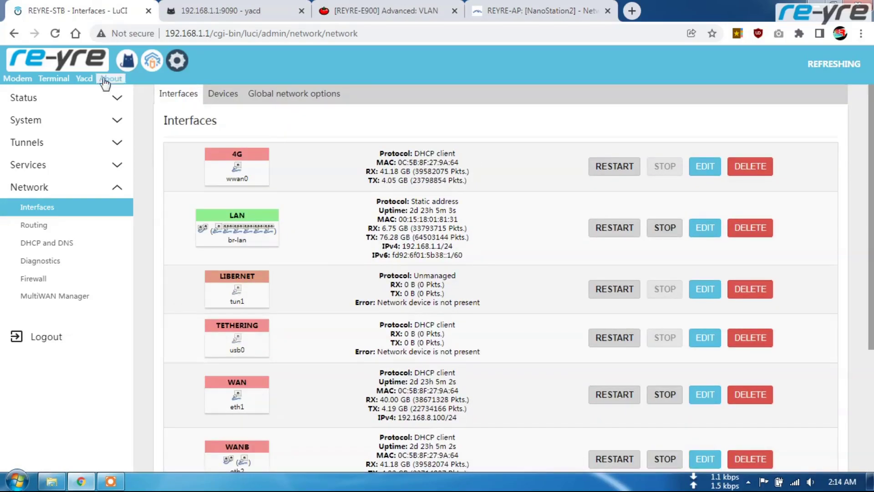
Examine the system details and active DHCP leases on the router's status overview.
click(66, 73)
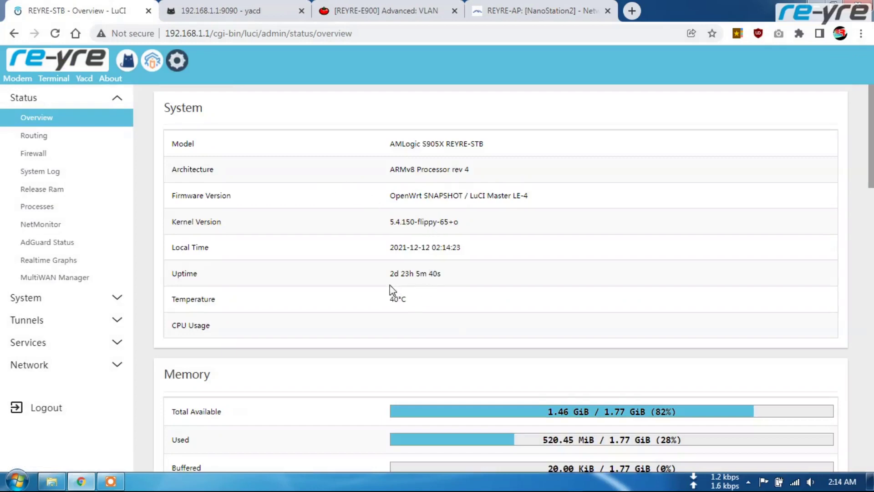
scroll(471, 293, down, 15)
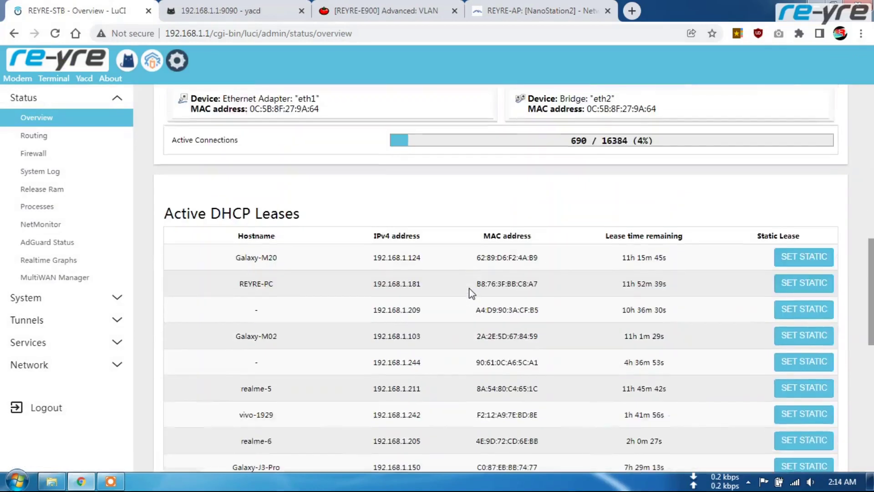
scroll(470, 294, down, 7)
scroll(470, 293, up, 15)
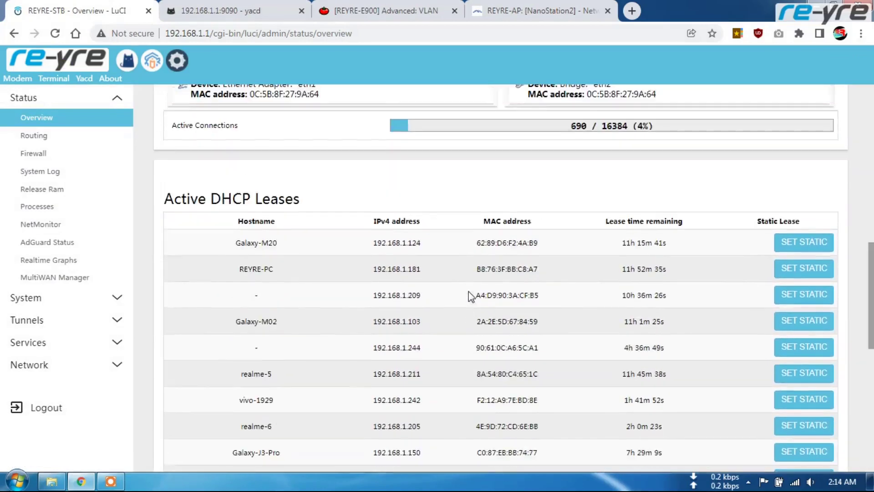
scroll(471, 296, up, 3)
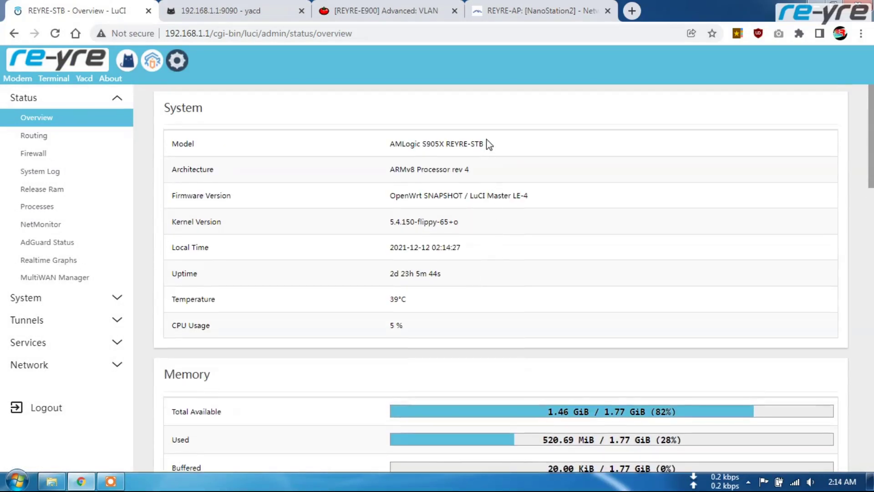